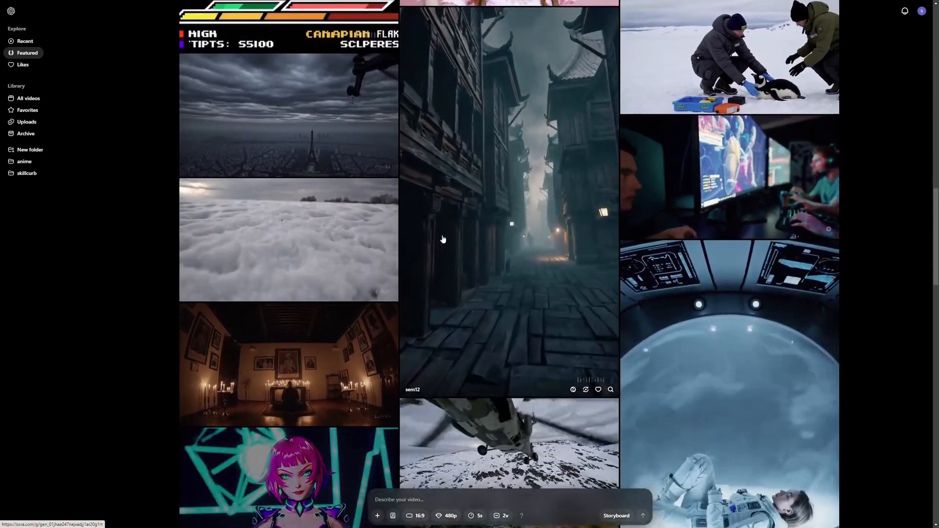
scroll(444, 240, down, 3)
scroll(443, 240, down, 3)
scroll(440, 246, down, 3)
scroll(437, 249, down, 2)
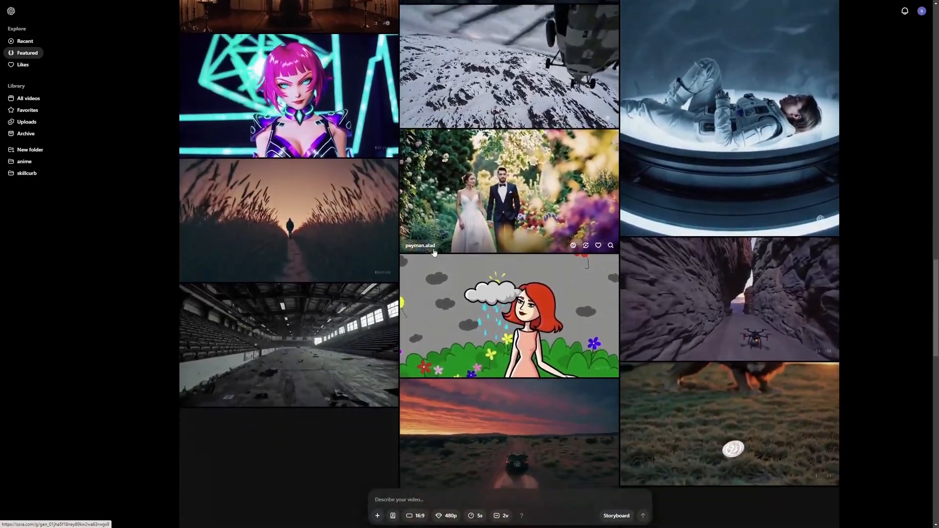
scroll(436, 249, up, 3)
scroll(437, 249, up, 2)
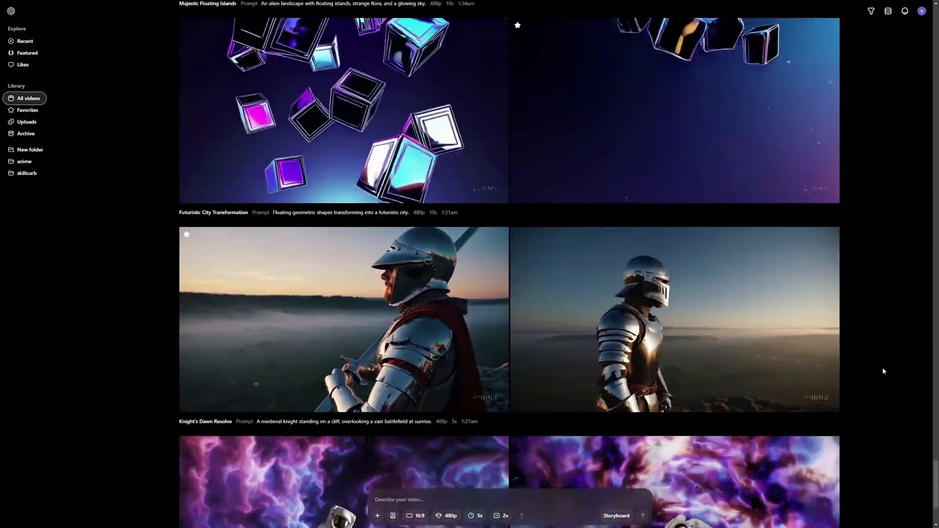
scroll(884, 374, up, 10)
scroll(807, 368, up, 10)
scroll(756, 361, up, 10)
scroll(755, 362, up, 8)
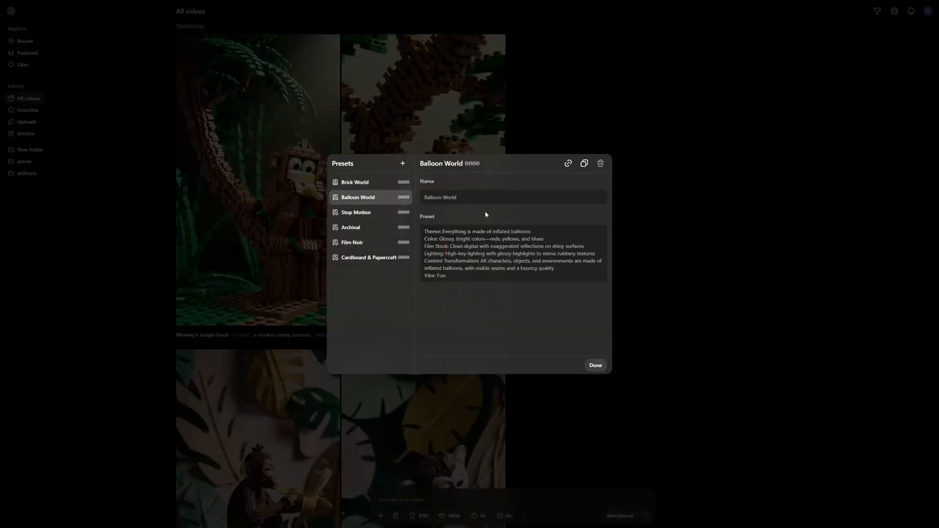
- Duplicate the Balloon World preset, then review the Mystery of the Ancient Map results and remix strength
click(584, 163)
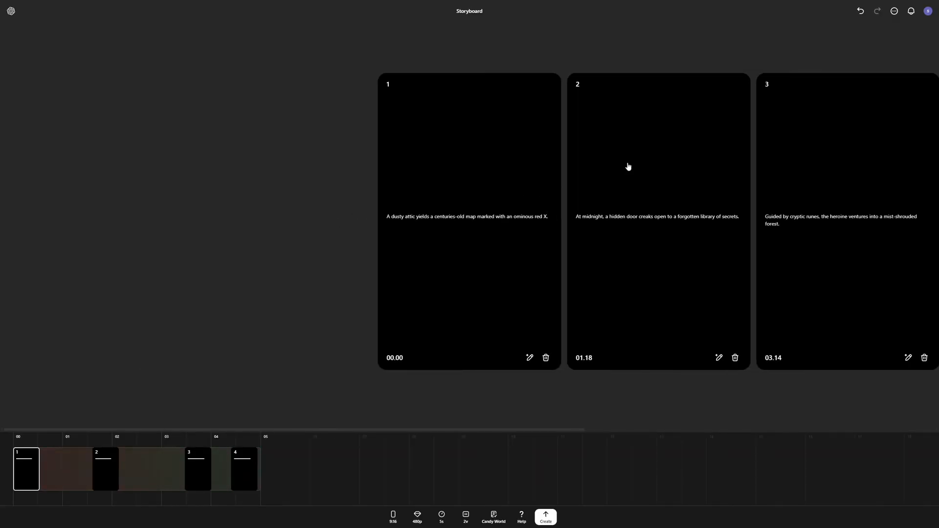
click(911, 12)
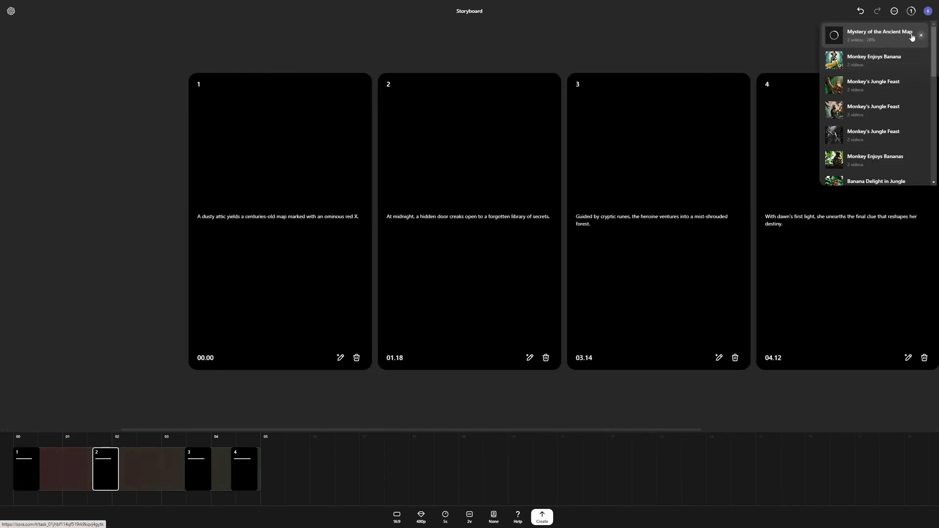
click(880, 34)
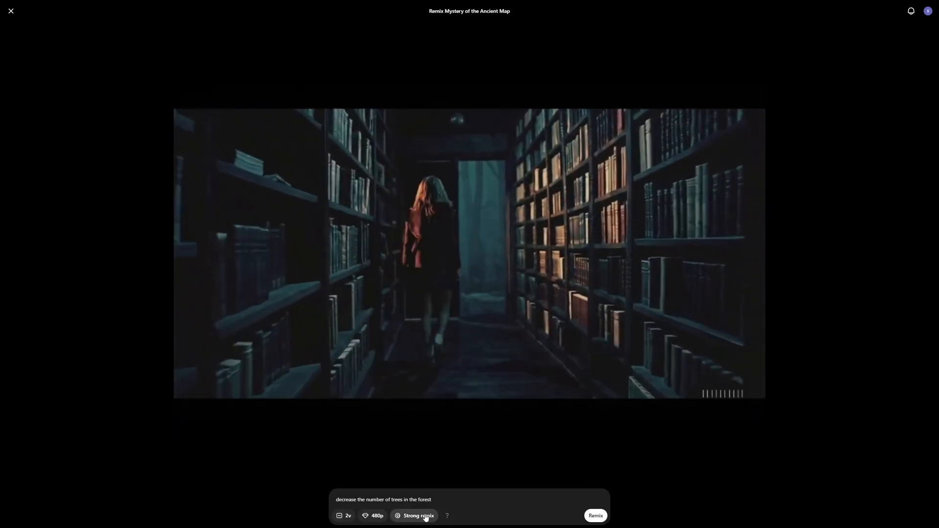
click(426, 517)
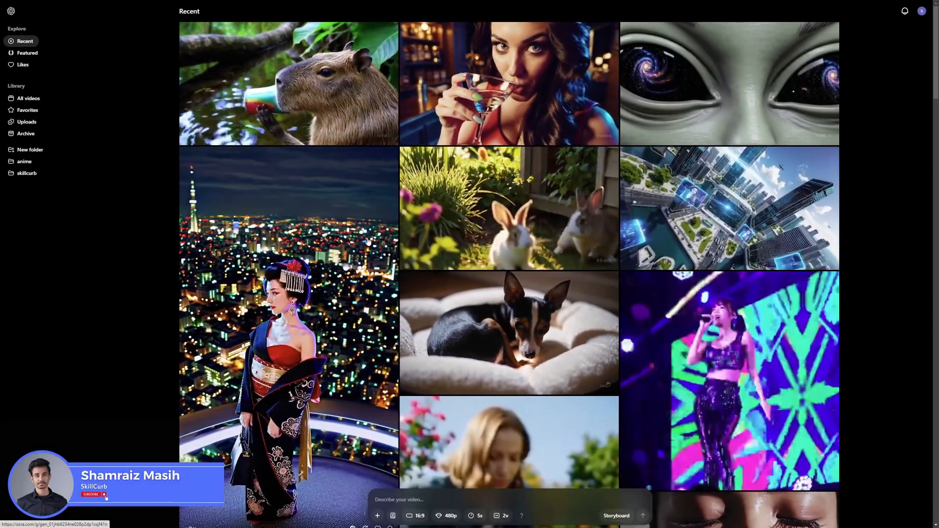
scroll(367, 249, down, 5)
scroll(367, 250, up, 5)
scroll(367, 250, down, 5)
scroll(363, 253, down, 3)
scroll(363, 253, down, 3)
scroll(363, 253, down, 4)
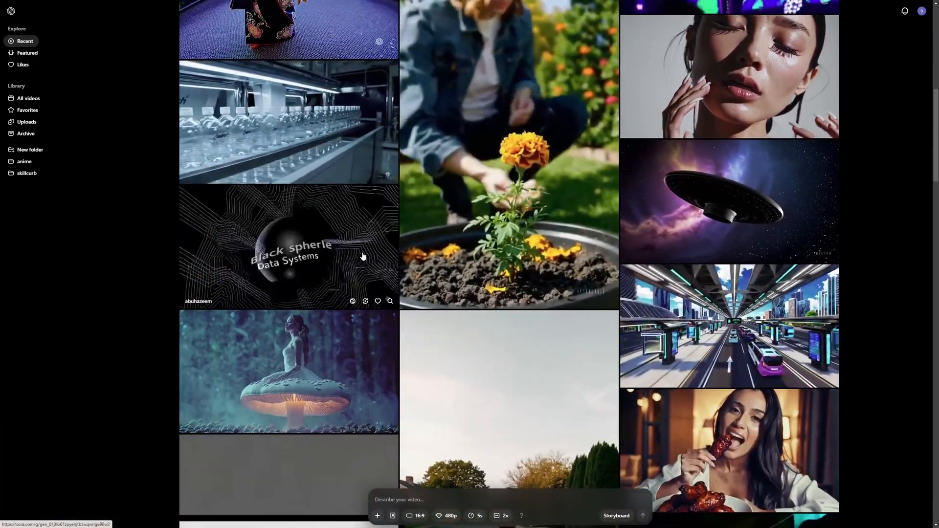
scroll(363, 256, down, 3)
scroll(363, 256, down, 2)
scroll(363, 257, down, 3)
scroll(363, 257, down, 3)
scroll(362, 261, down, 2)
scroll(361, 260, down, 3)
scroll(361, 260, down, 2)
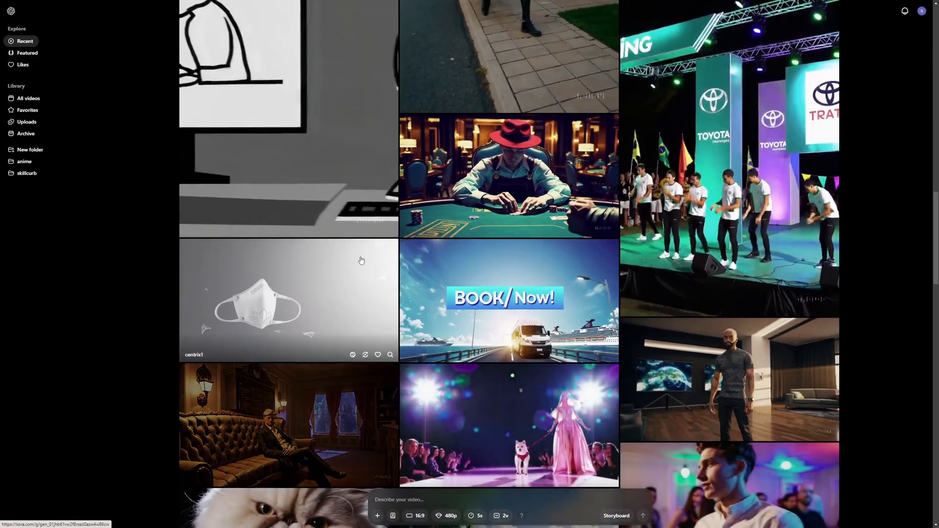
scroll(361, 261, down, 2)
scroll(362, 261, down, 3)
scroll(361, 261, down, 4)
scroll(360, 260, down, 2)
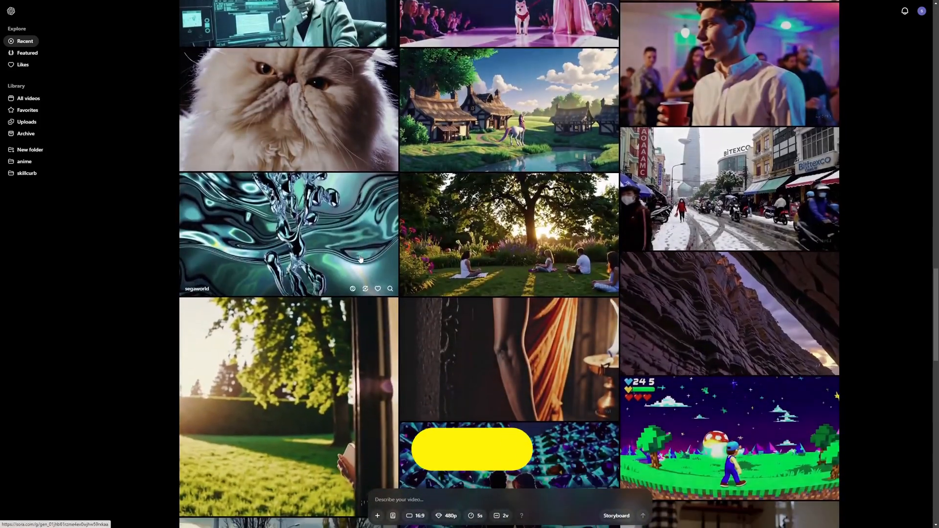
scroll(362, 261, down, 2)
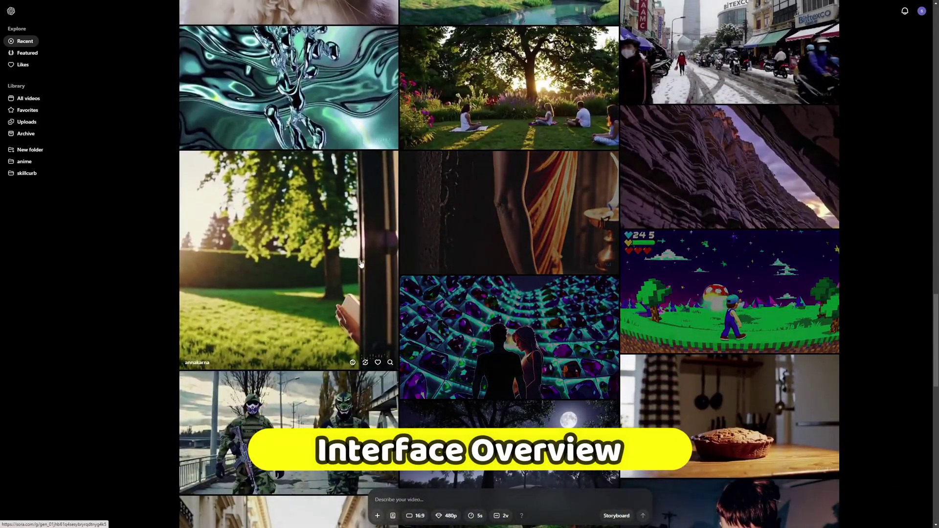
scroll(362, 260, down, 1)
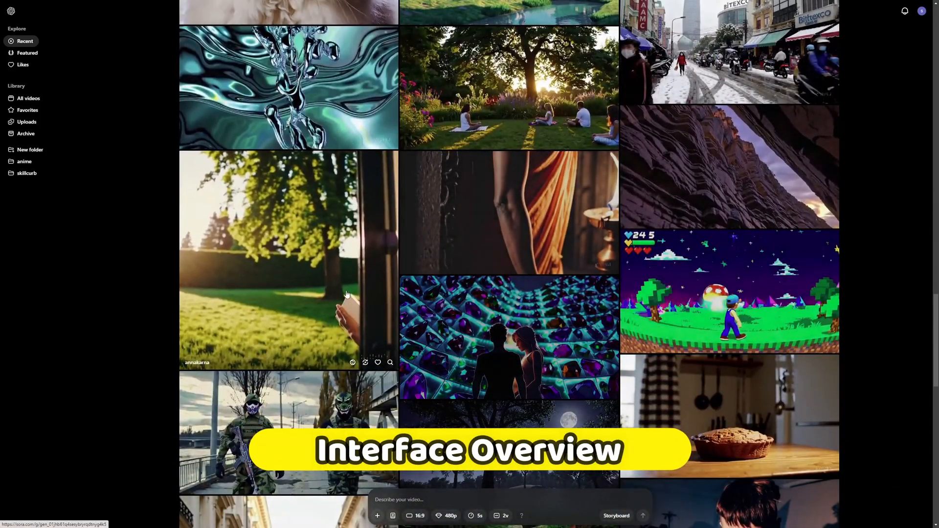
scroll(361, 260, down, 2)
scroll(361, 260, up, 4)
scroll(317, 289, up, 4)
scroll(317, 288, up, 4)
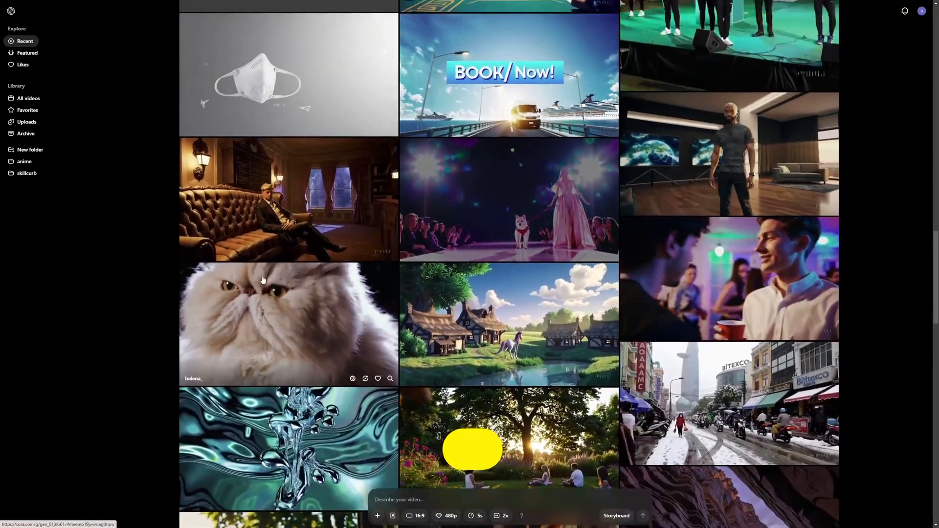
scroll(317, 288, up, 4)
scroll(330, 185, up, 5)
scroll(366, 221, down, 3)
scroll(415, 248, up, 4)
scroll(414, 248, up, 4)
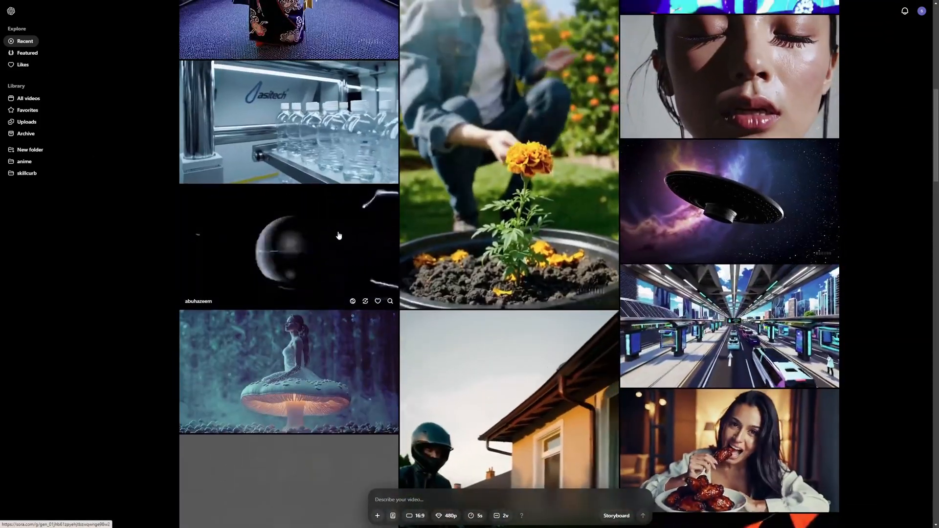
scroll(414, 248, up, 2)
scroll(411, 242, up, 5)
scroll(405, 234, up, 2)
scroll(405, 233, up, 5)
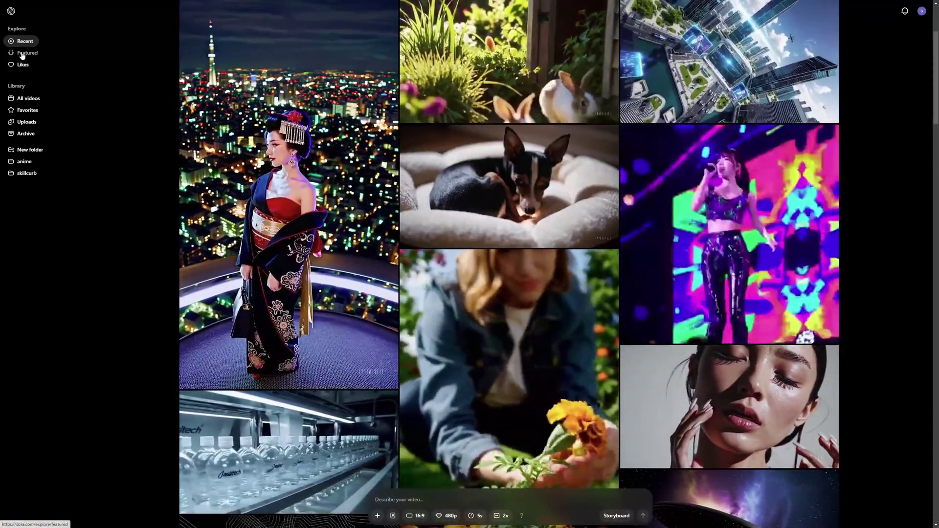
- Switch to the Featured video gallery
click(27, 53)
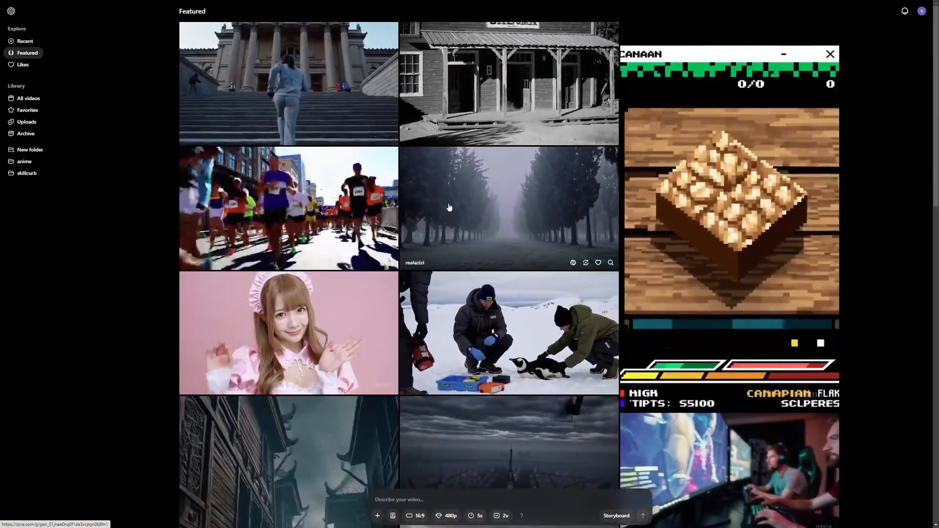
scroll(448, 207, down, 3)
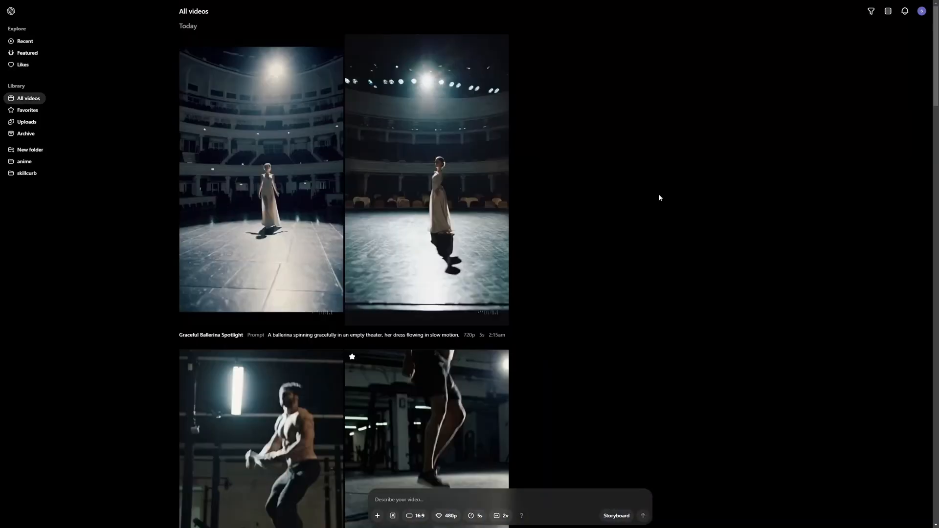
scroll(609, 238, down, 3)
scroll(597, 230, down, 4)
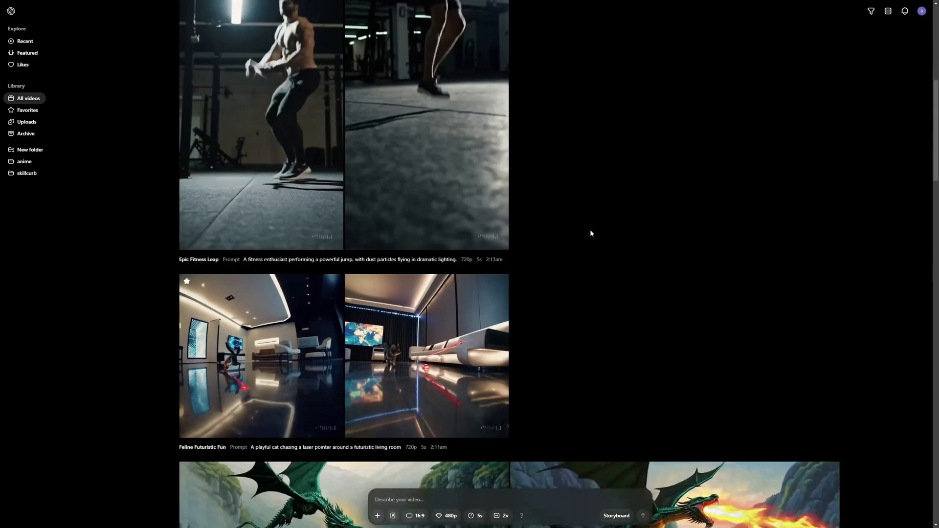
scroll(590, 228, down, 1)
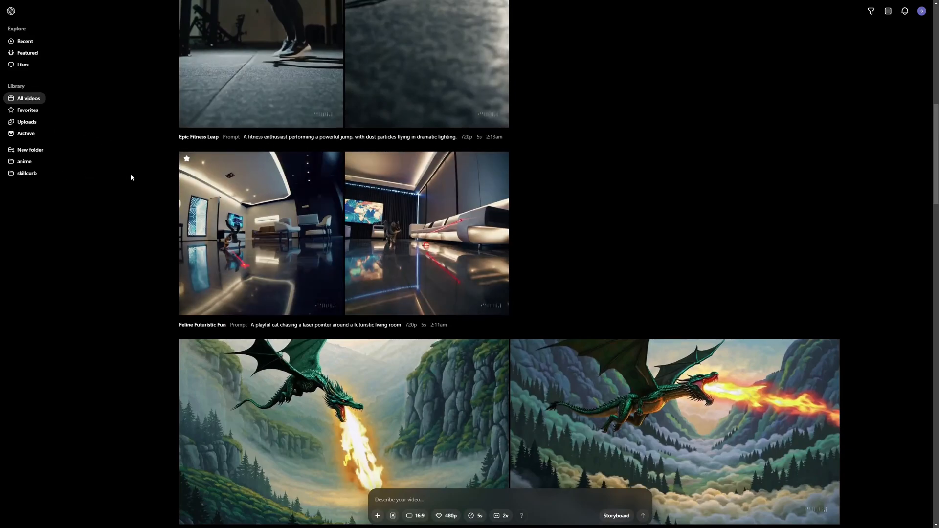
scroll(131, 212, down, 1)
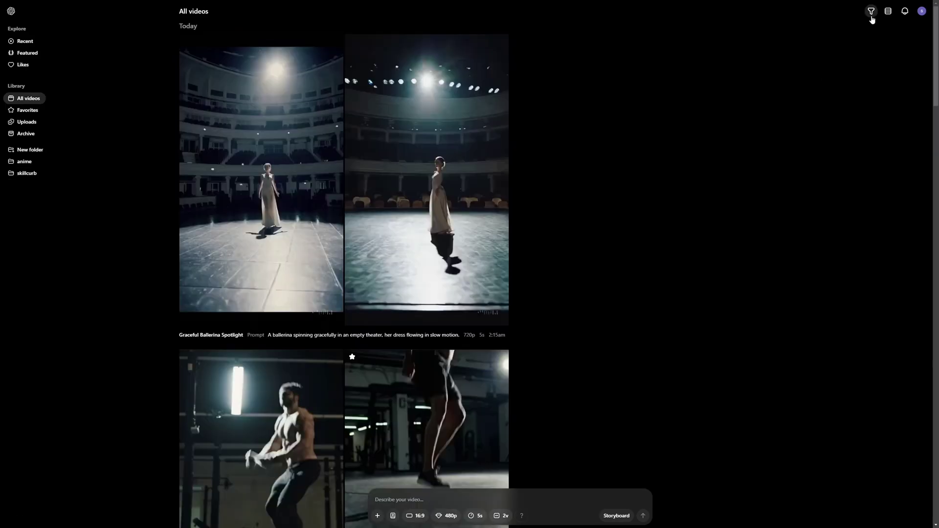
click(871, 12)
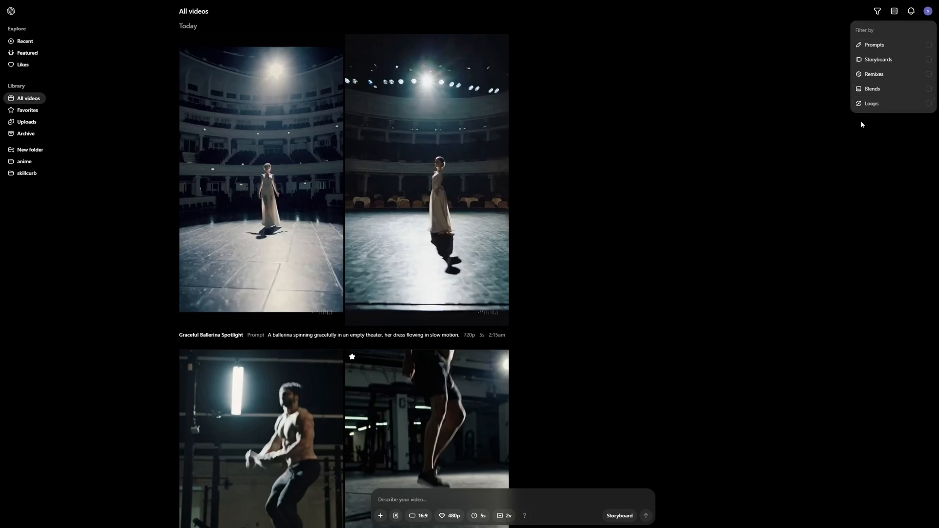
click(891, 44)
click(889, 11)
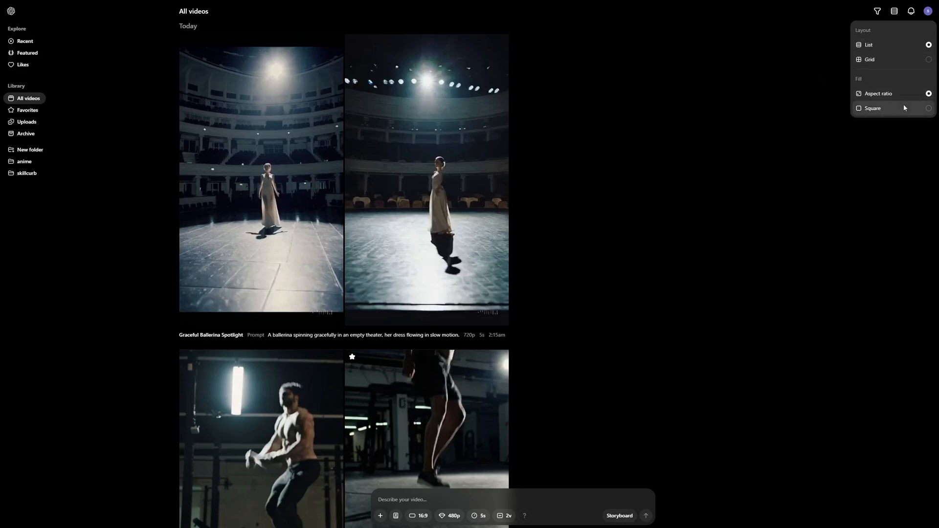
click(928, 109)
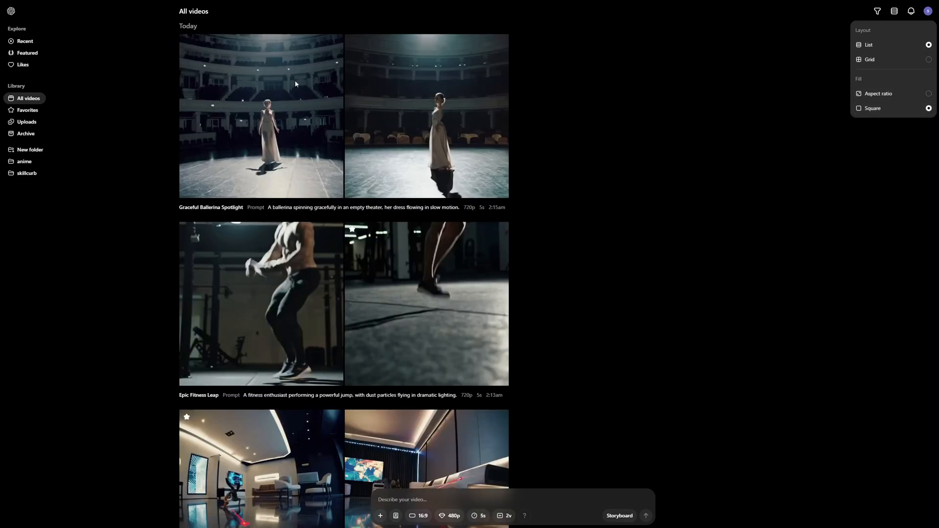
click(928, 94)
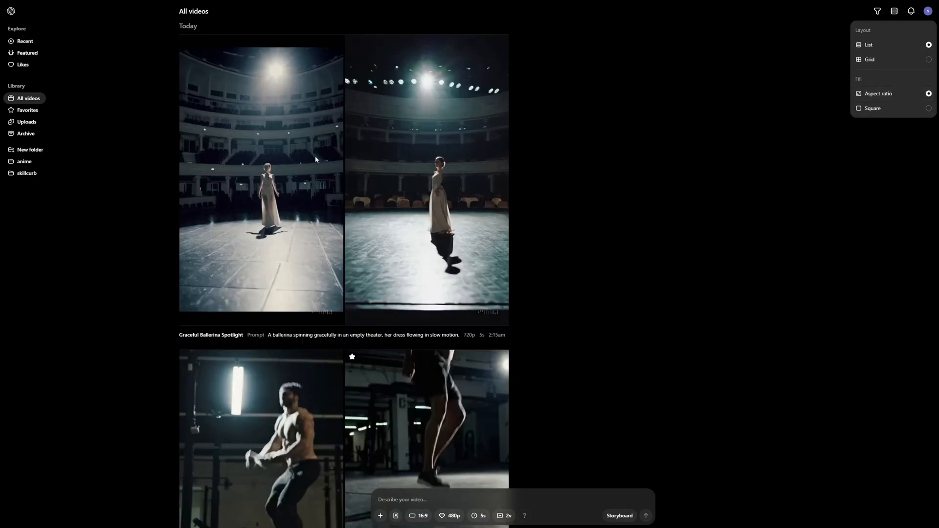
click(781, 89)
click(923, 12)
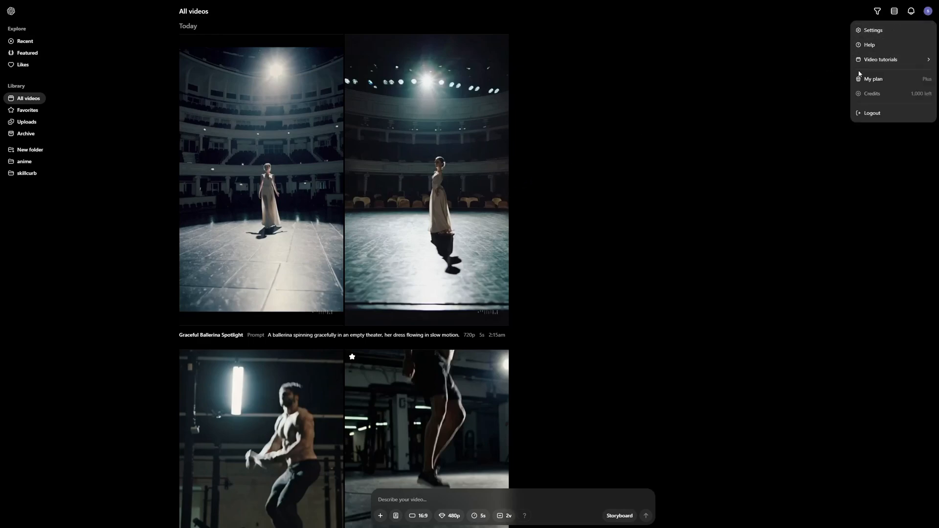
click(881, 30)
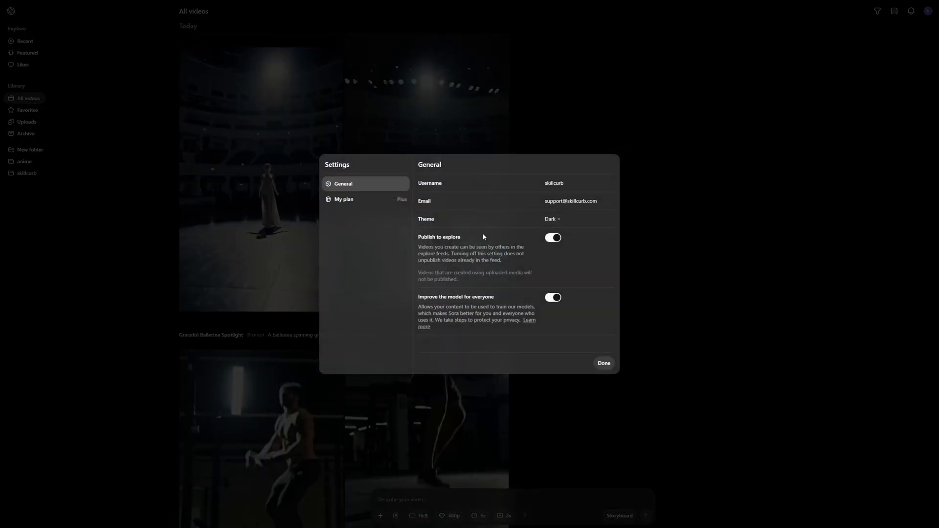
click(370, 202)
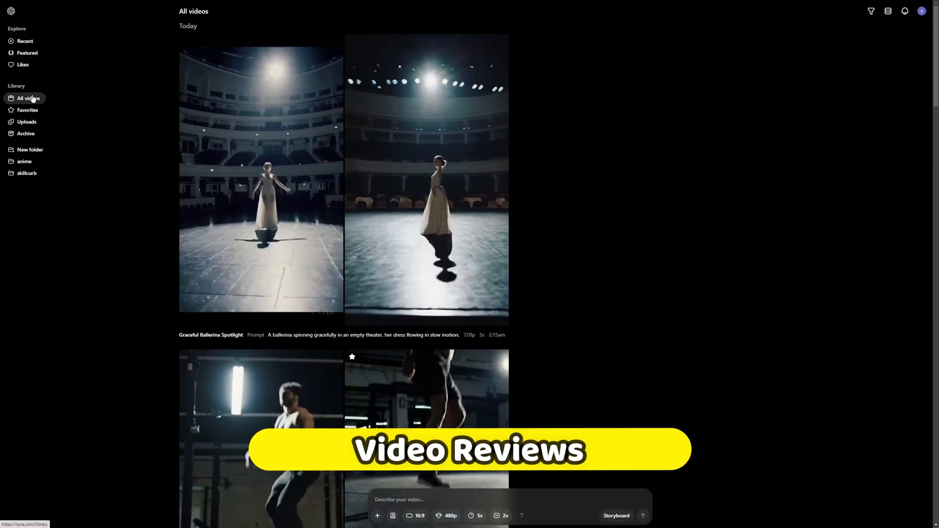
- In Favorites, advance past Sleek Phone Showcase to the Dynamic Solar System Model video
click(27, 110)
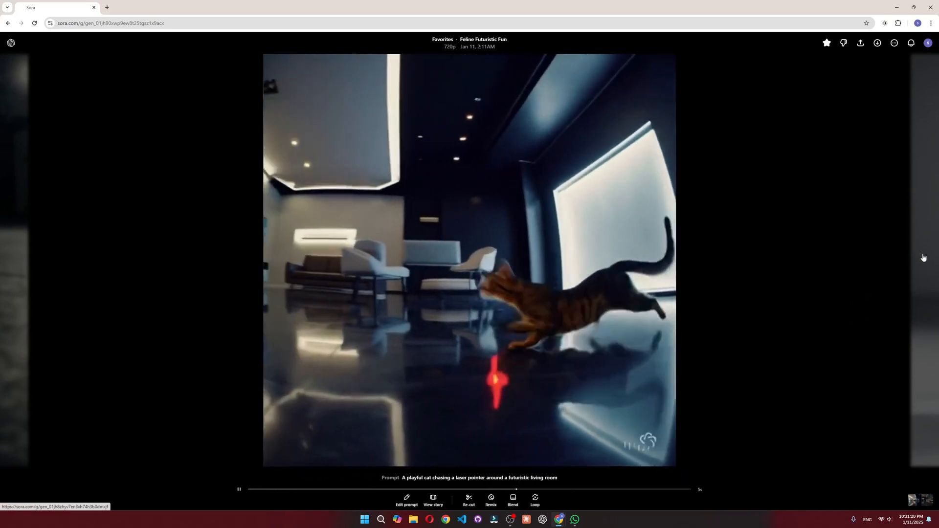
click(921, 288)
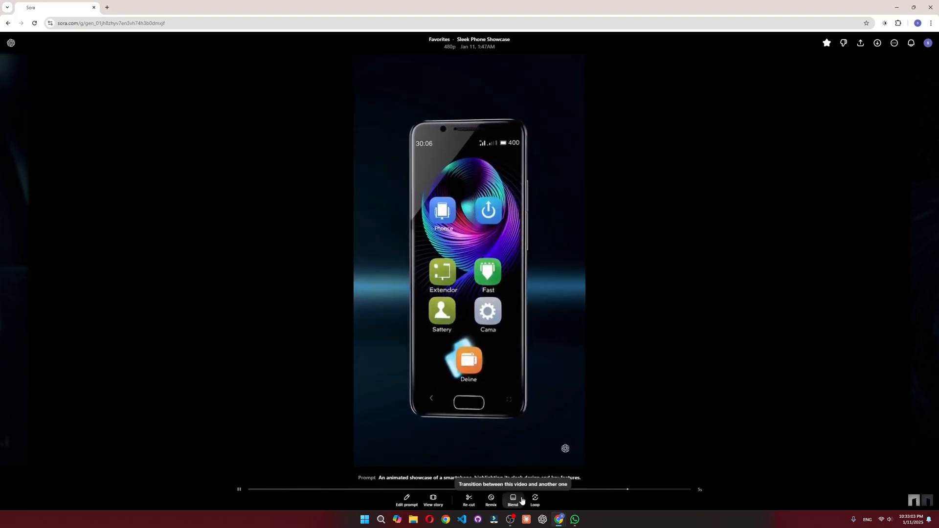
click(919, 262)
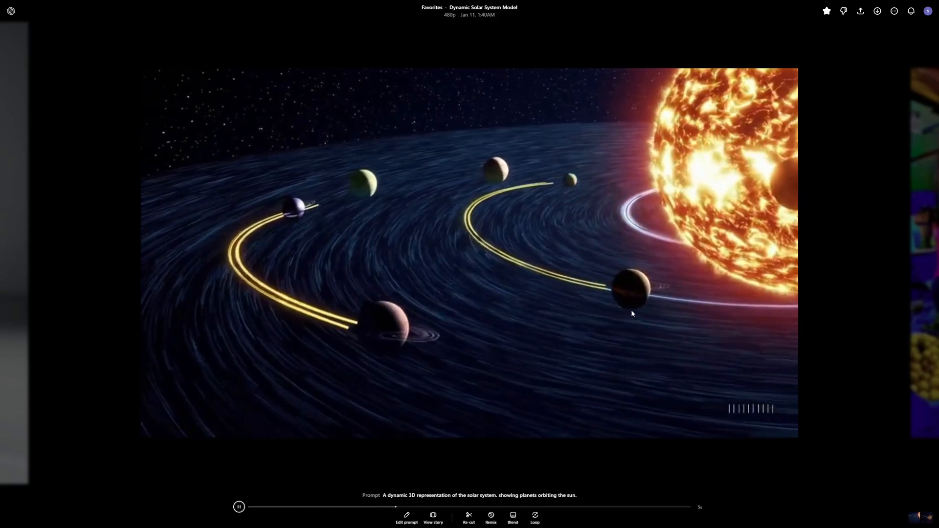
- Step through Vibrant Marketplace Buzz and Futuristic City Transformation, play Knight's Dawn Resolve, then return to the library
key(Right)
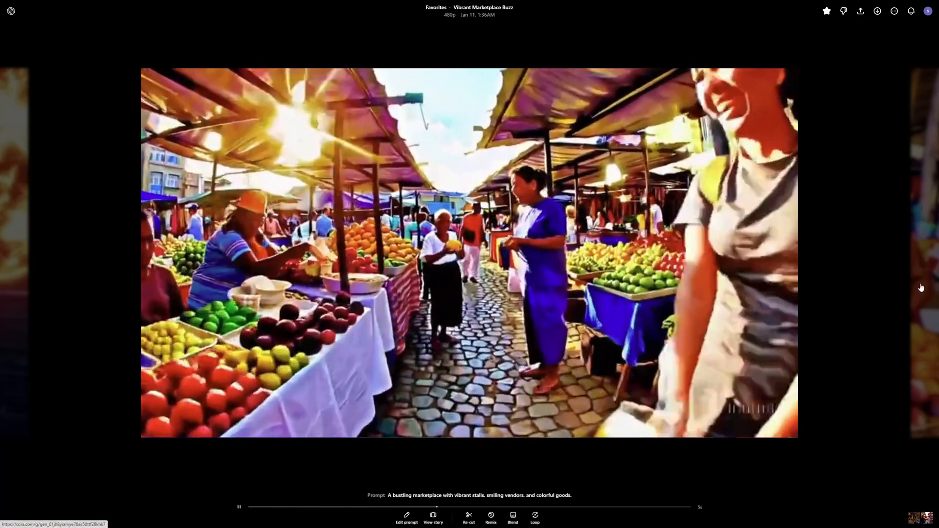
click(920, 287)
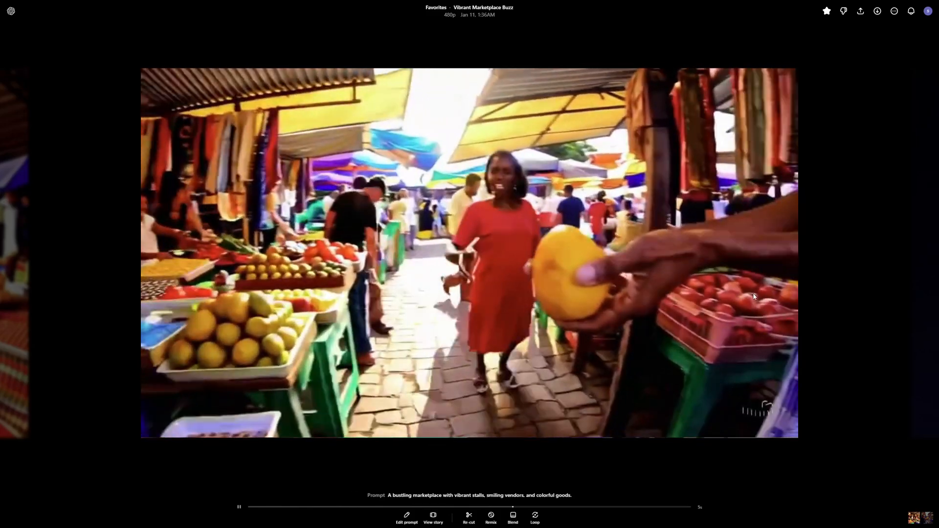
key(Right)
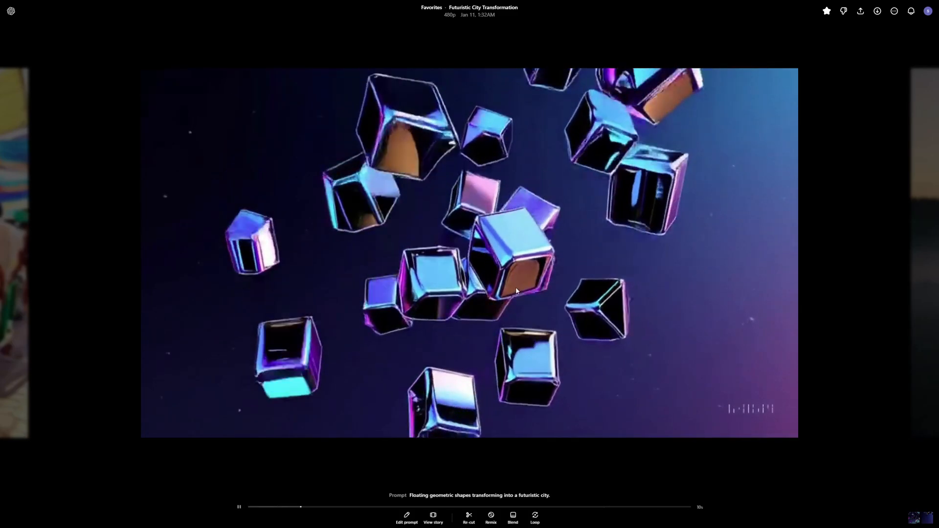
key(Right)
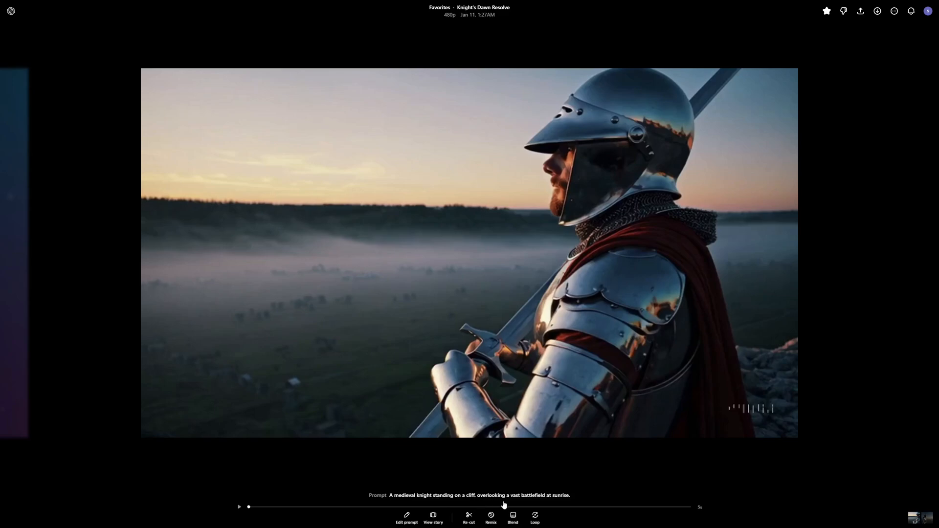
click(302, 514)
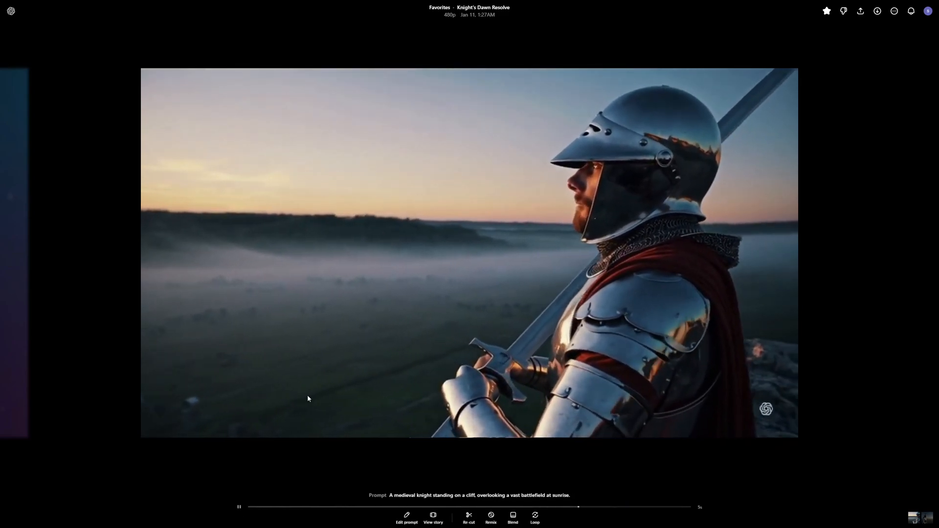
key(Escape)
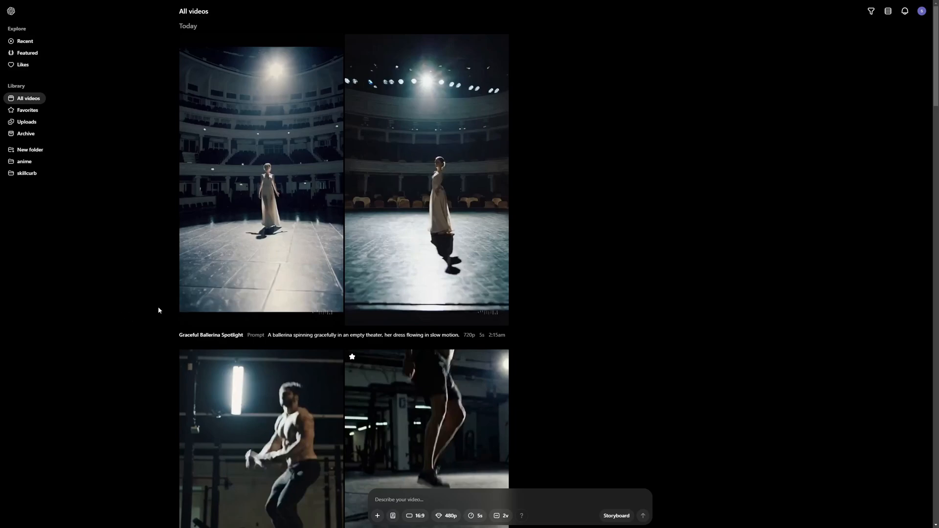
mouse_move(261, 179)
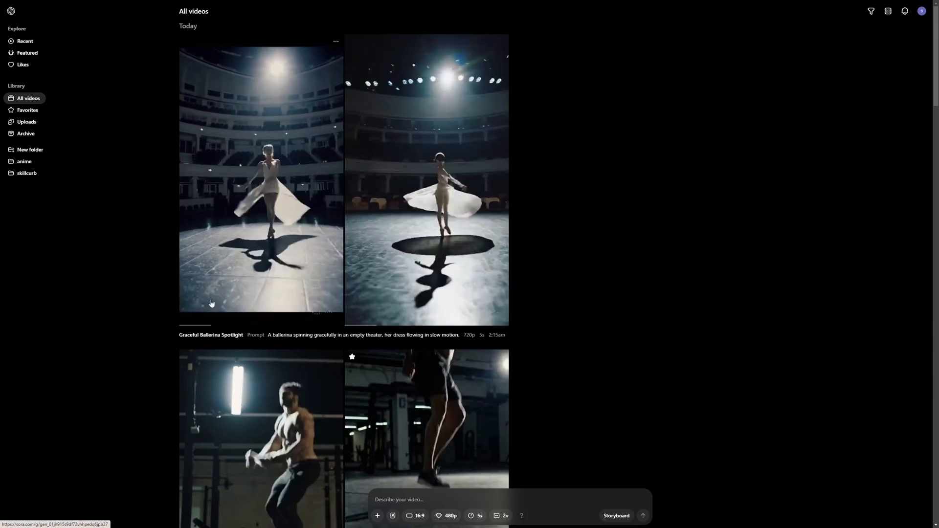
scroll(592, 320, down, 2)
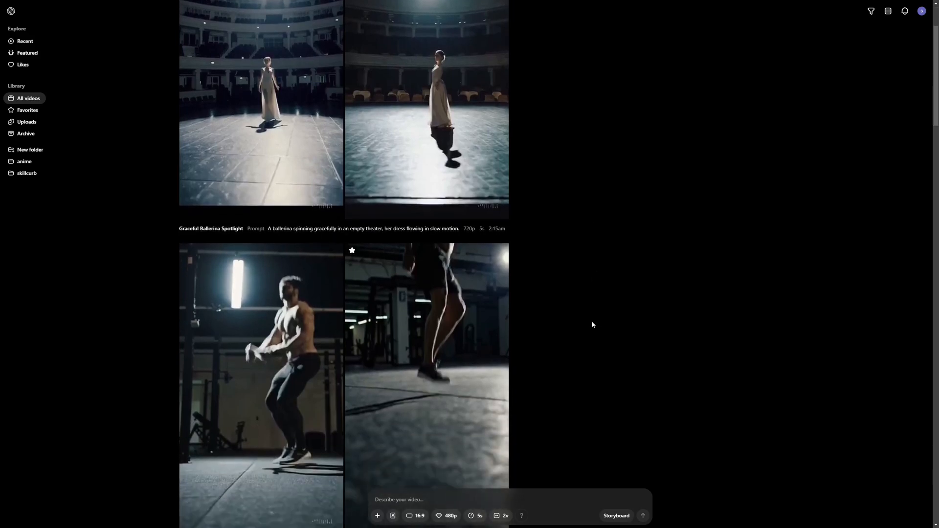
scroll(592, 321, down, 3)
scroll(589, 319, down, 2)
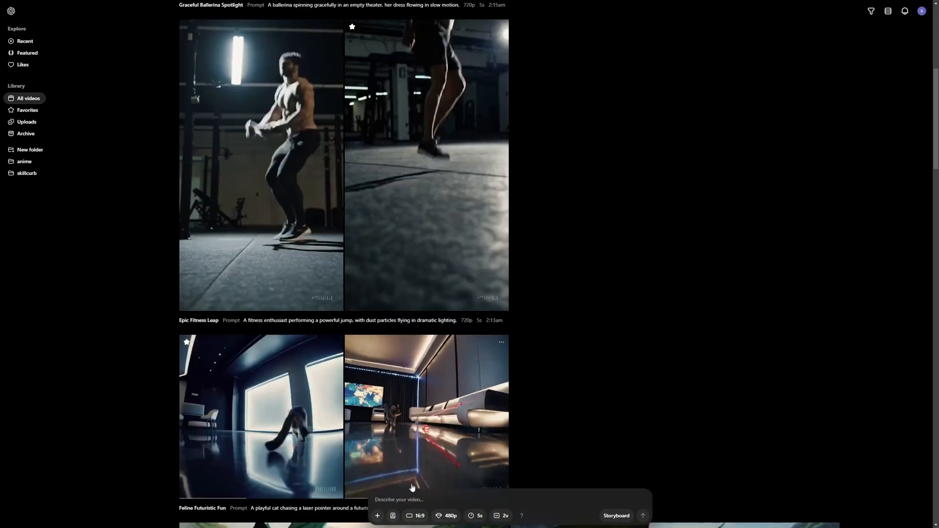
click(377, 516)
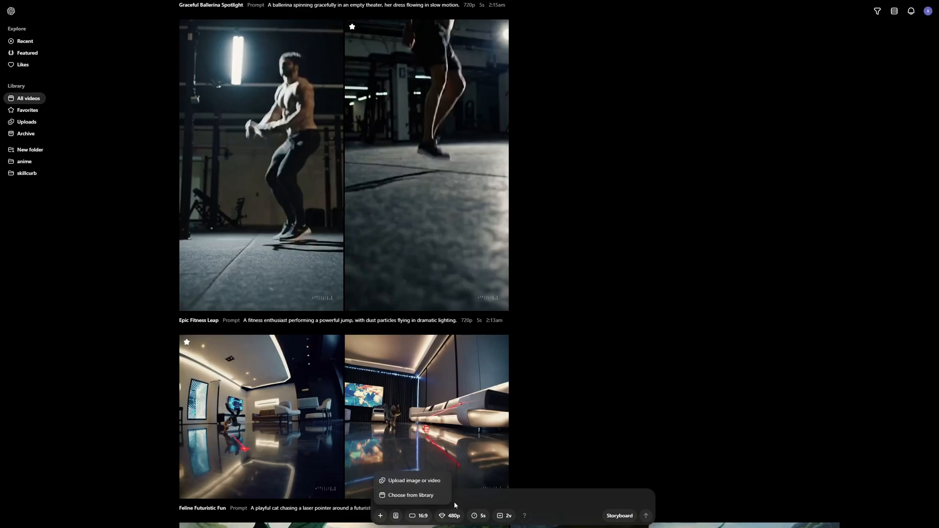
click(406, 518)
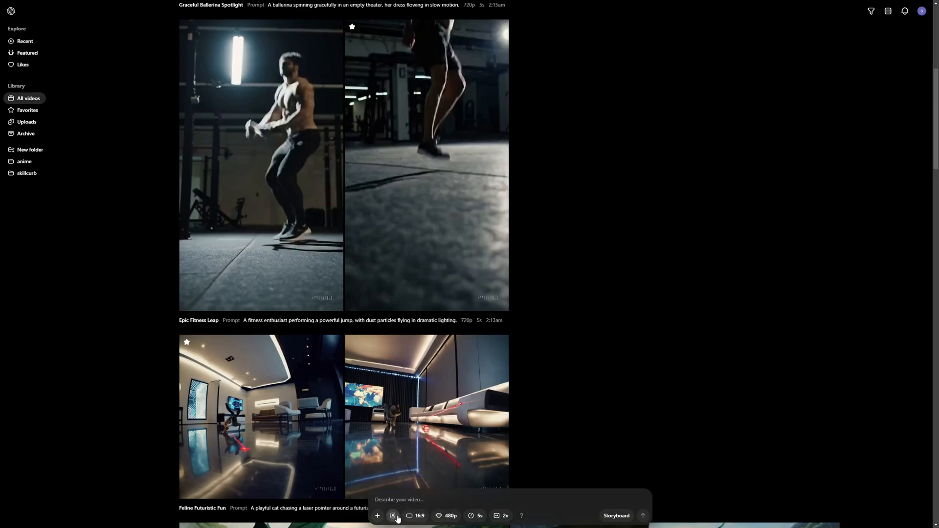
click(394, 516)
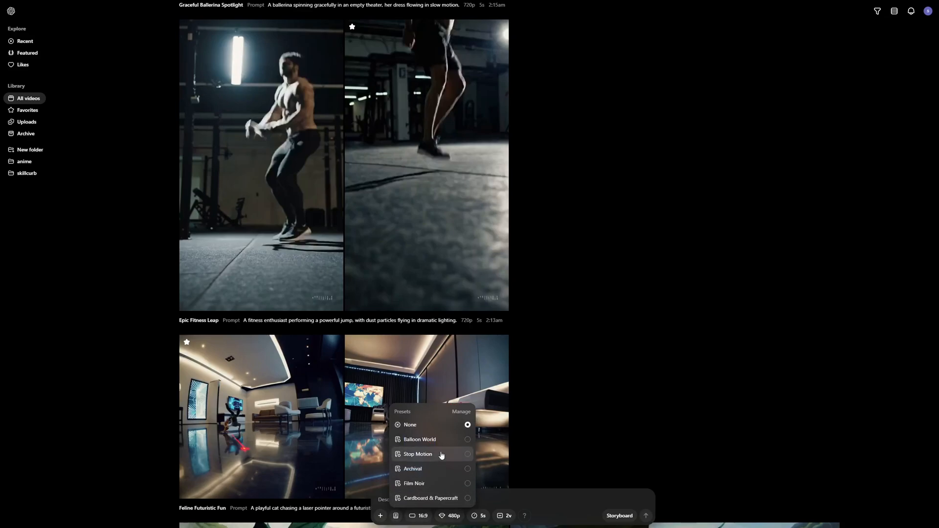
click(419, 517)
click(419, 516)
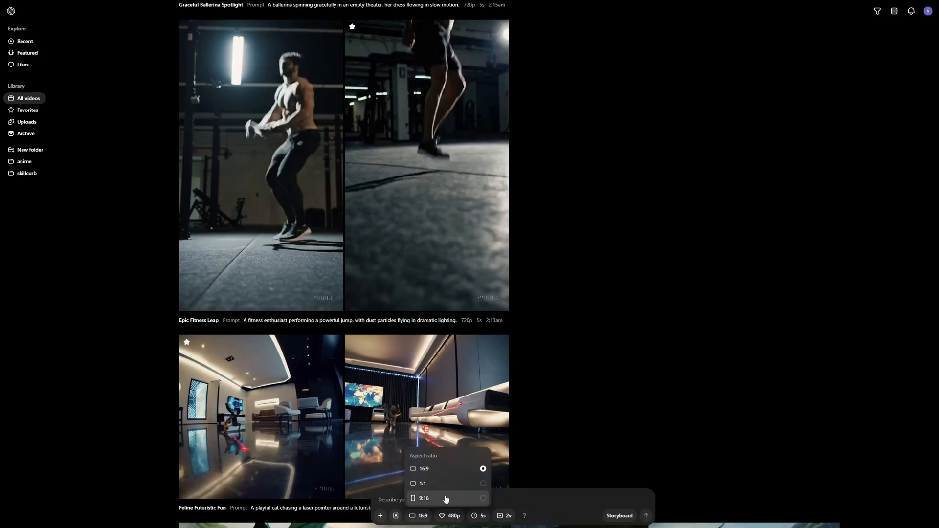
click(485, 354)
click(446, 521)
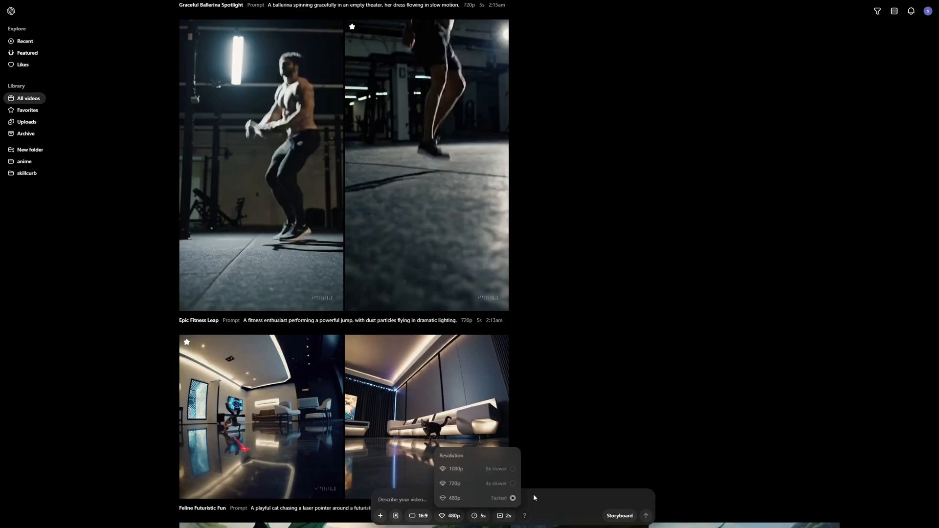
click(478, 515)
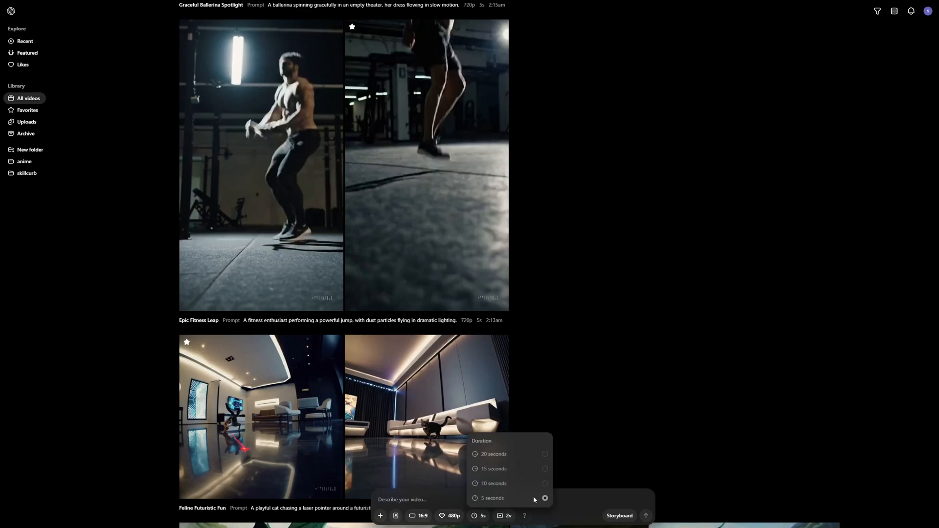
click(505, 503)
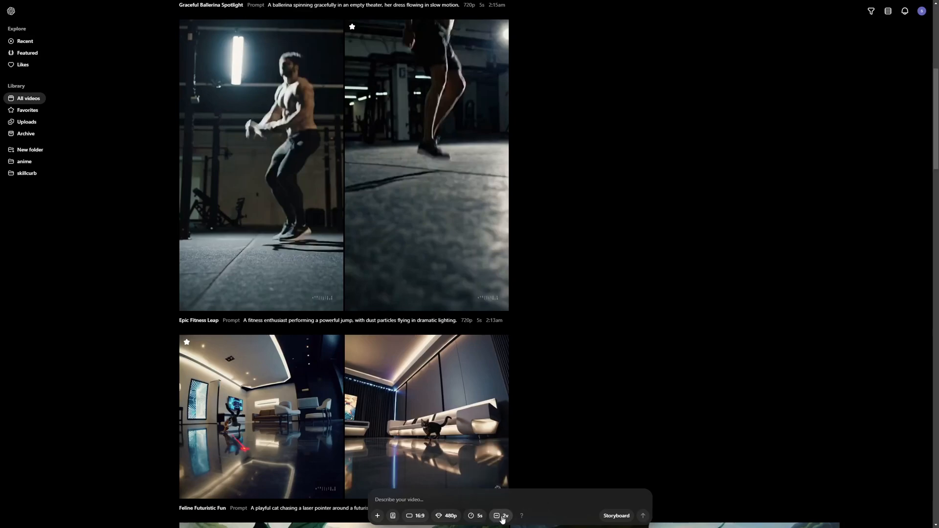
click(503, 518)
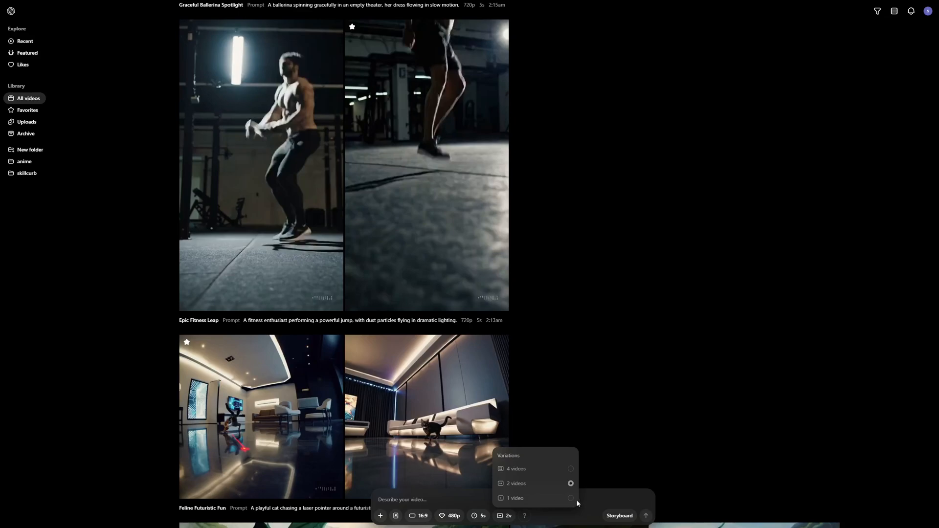
click(591, 508)
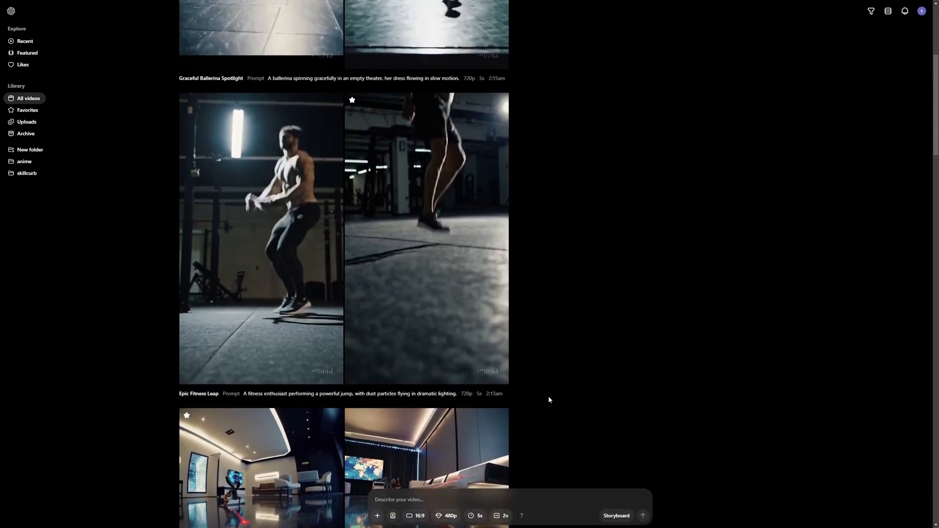
scroll(549, 399, up, 2)
scroll(549, 399, up, 2)
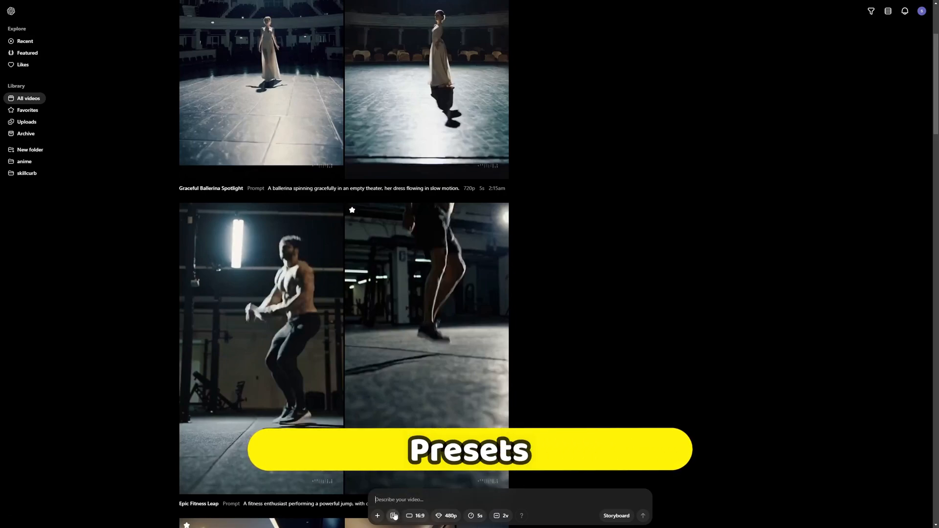
- Submit 'a monkey eating bananas' with no preset and a 9:16 portrait aspect ratio
click(395, 516)
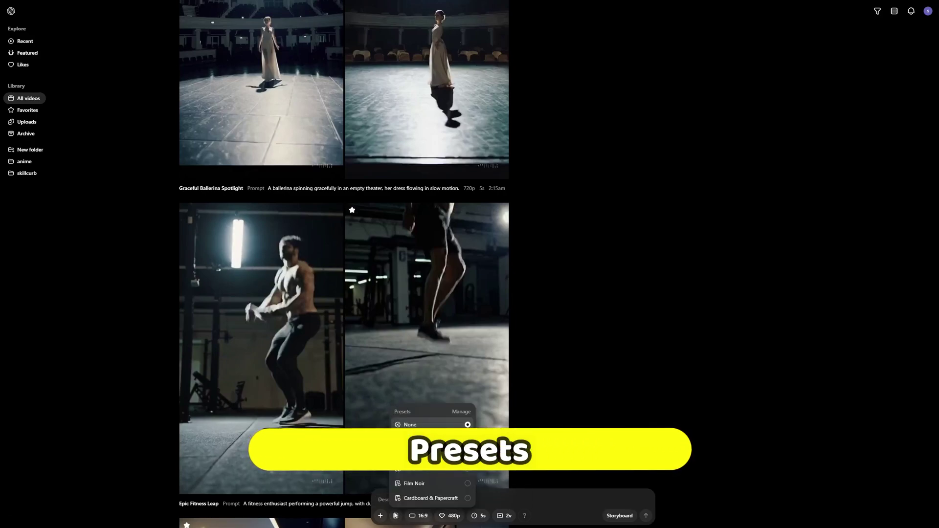
click(432, 498)
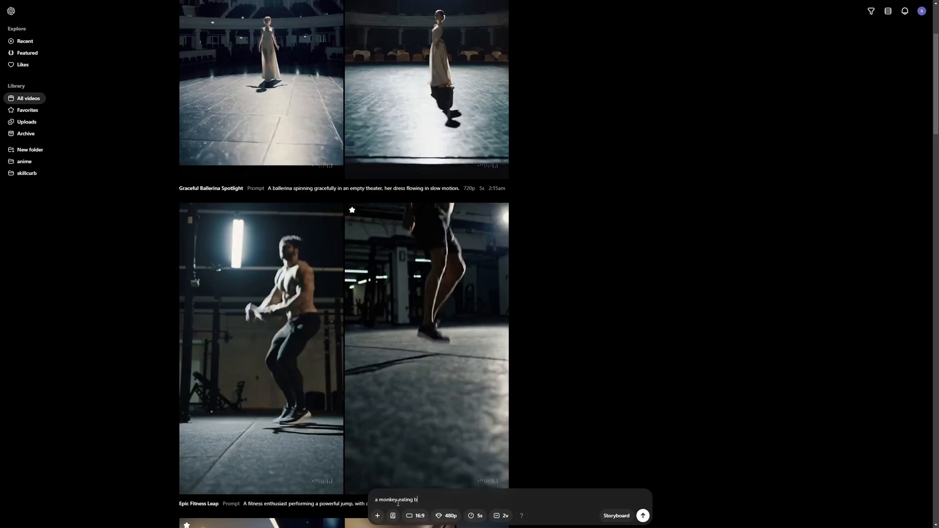
text(ananas)
click(410, 517)
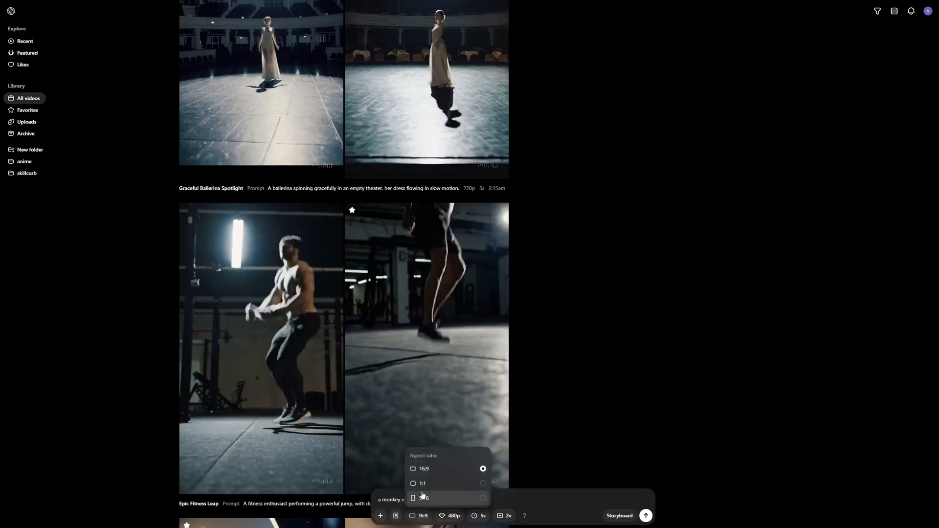
click(438, 499)
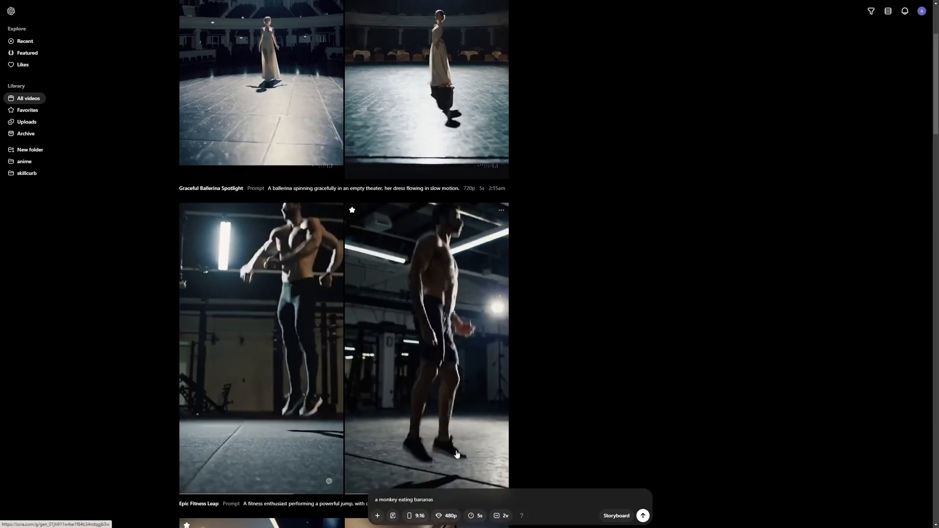
key(Return)
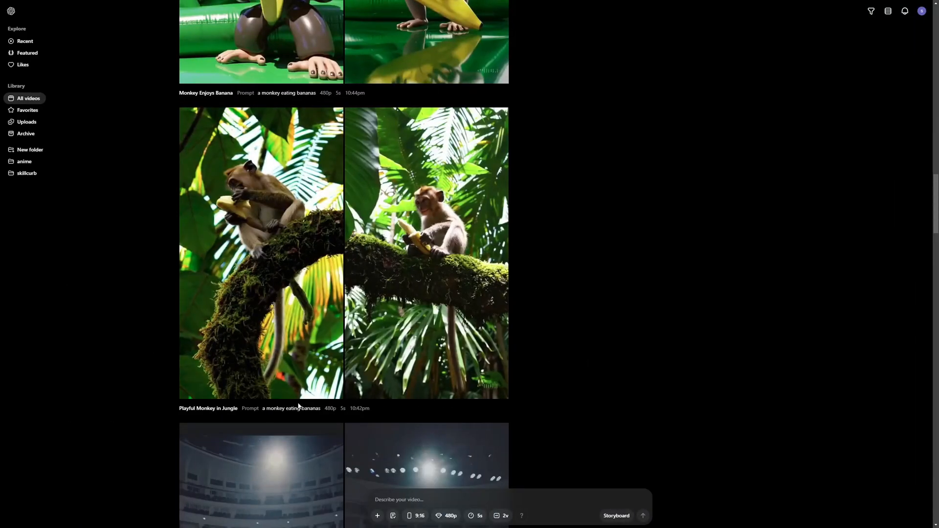
scroll(360, 374, up, 1)
scroll(360, 374, up, 3)
scroll(360, 374, up, 3)
scroll(359, 374, down, 3)
scroll(359, 374, down, 3)
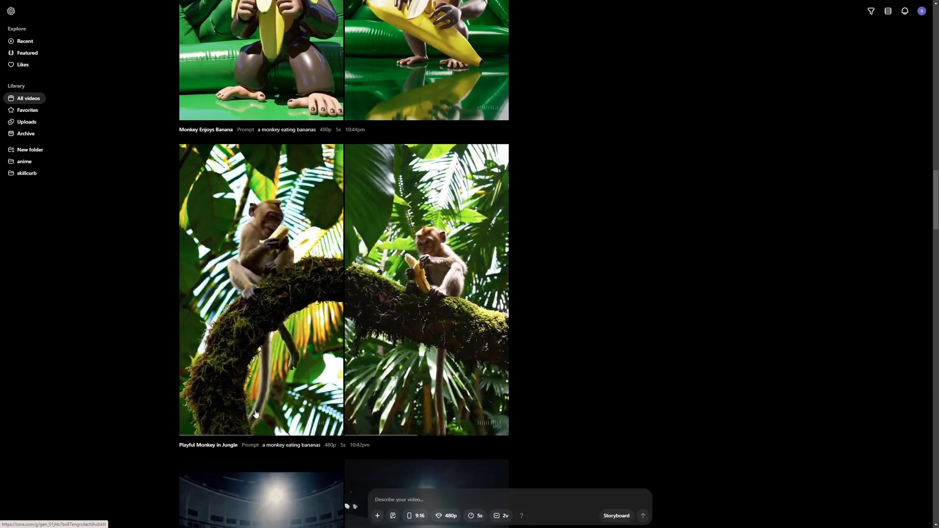
- Show the list of style presets
click(392, 516)
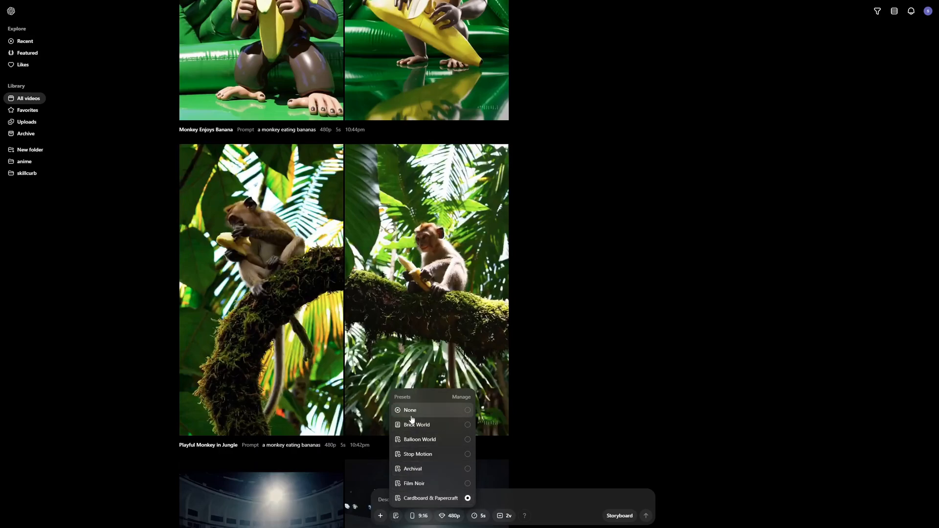
scroll(488, 407, up, 4)
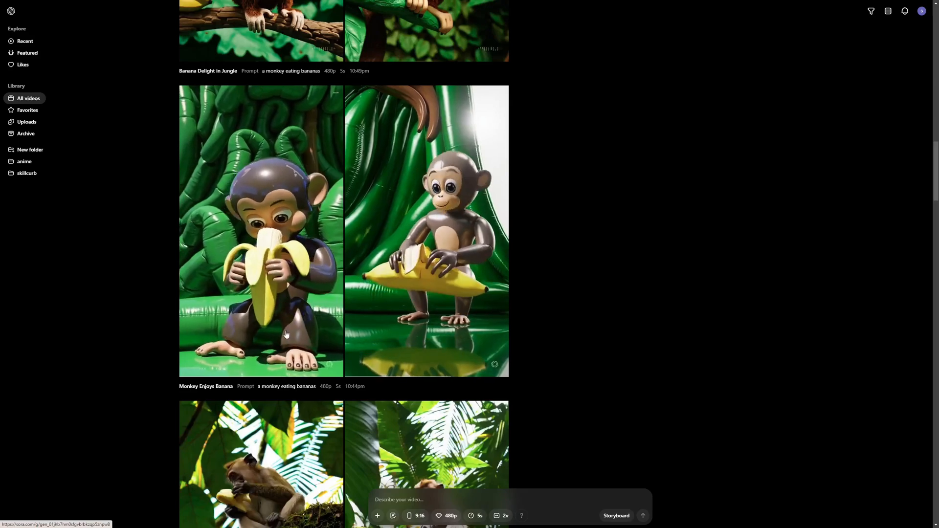
scroll(291, 329, up, 3)
scroll(271, 314, up, 2)
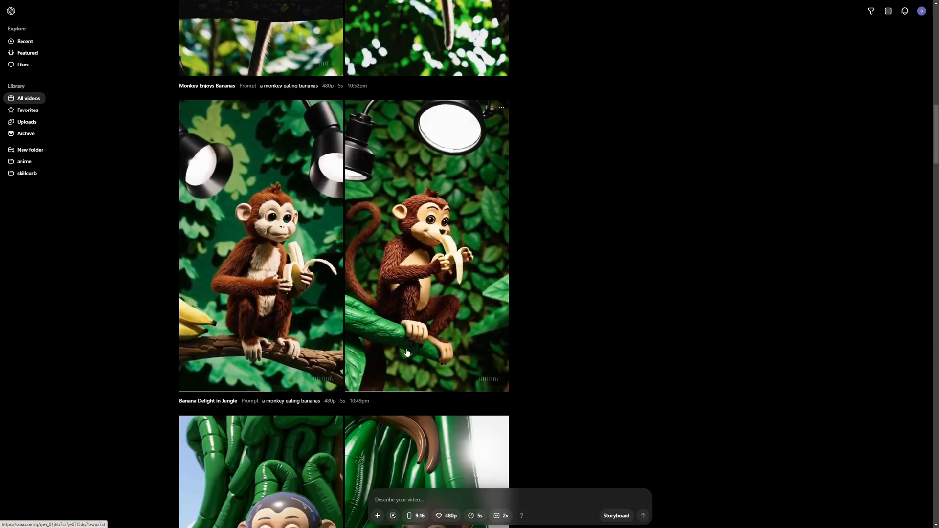
scroll(407, 354, up, 5)
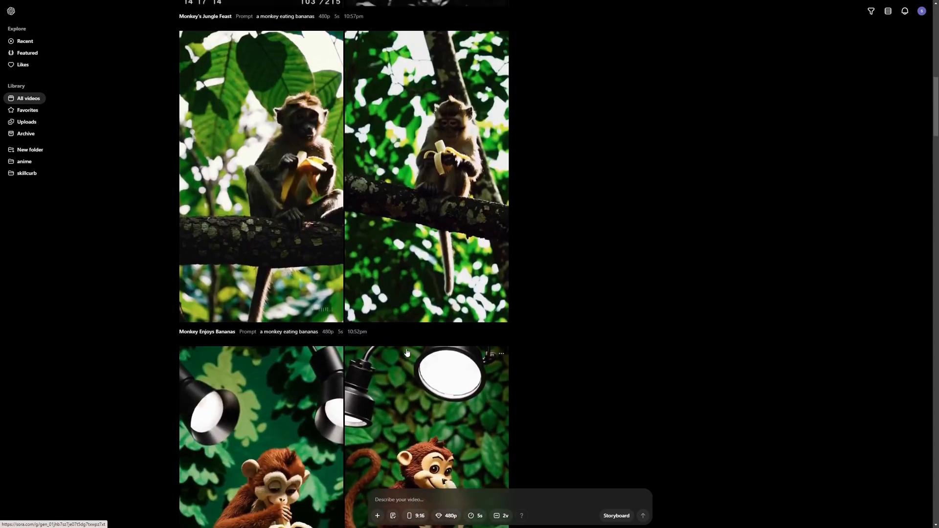
scroll(408, 354, up, 1)
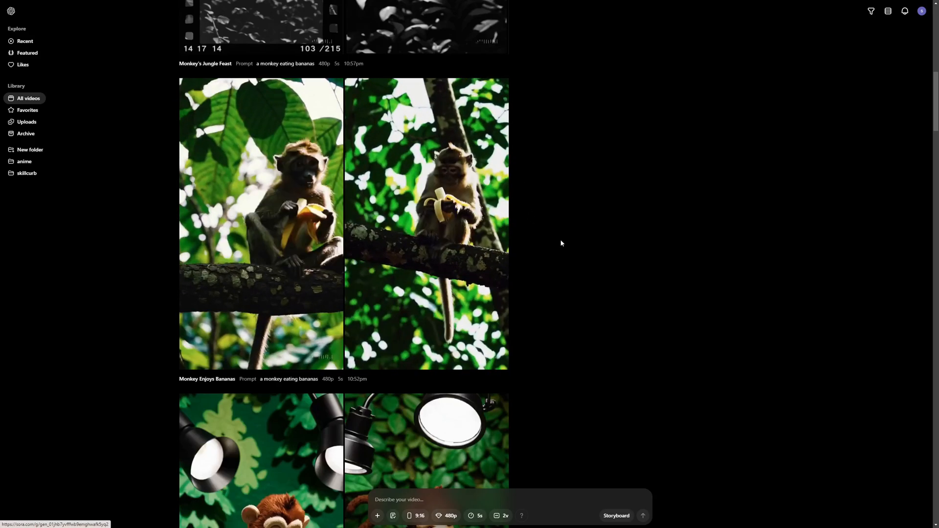
scroll(563, 243, up, 5)
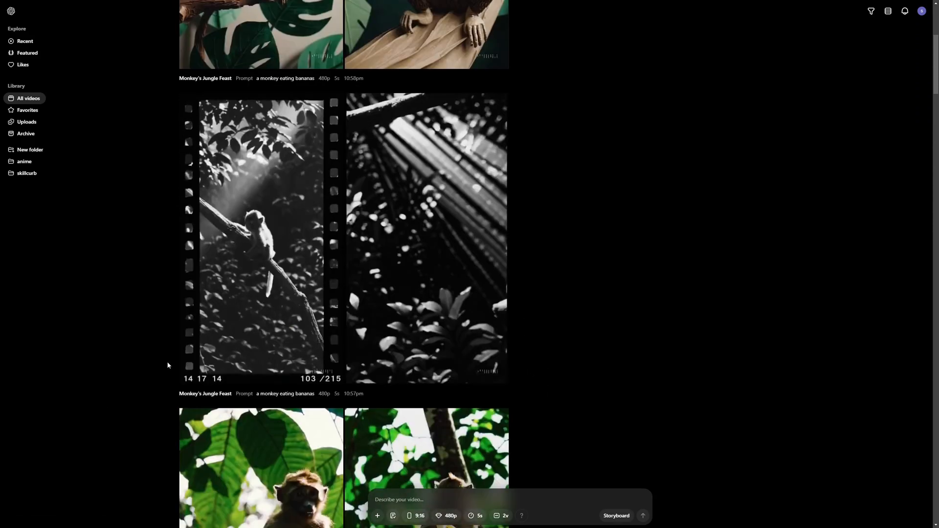
scroll(206, 363, down, 1)
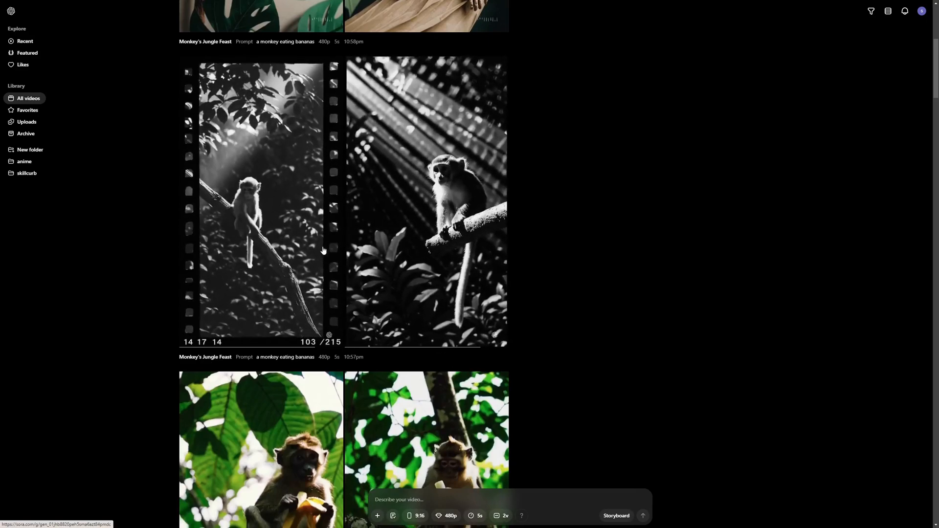
scroll(327, 252, up, 1)
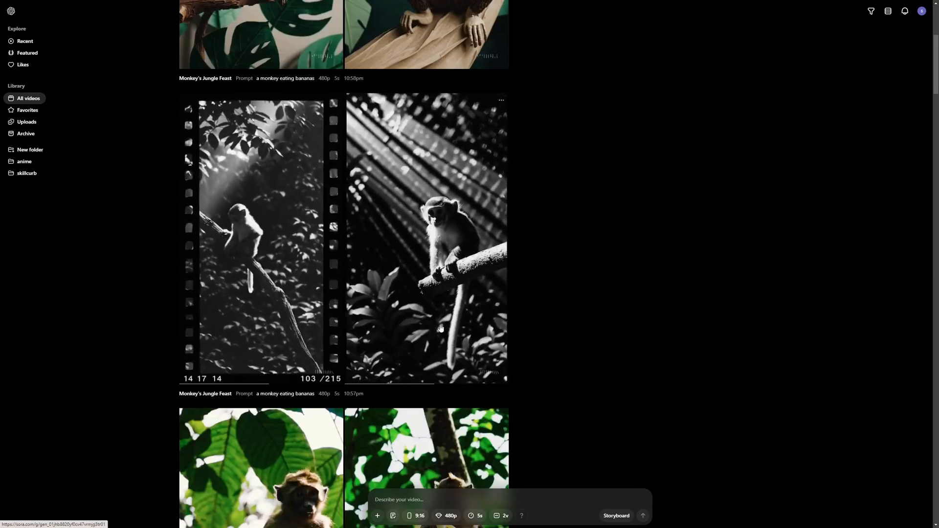
scroll(443, 326, up, 2)
scroll(444, 337, up, 1)
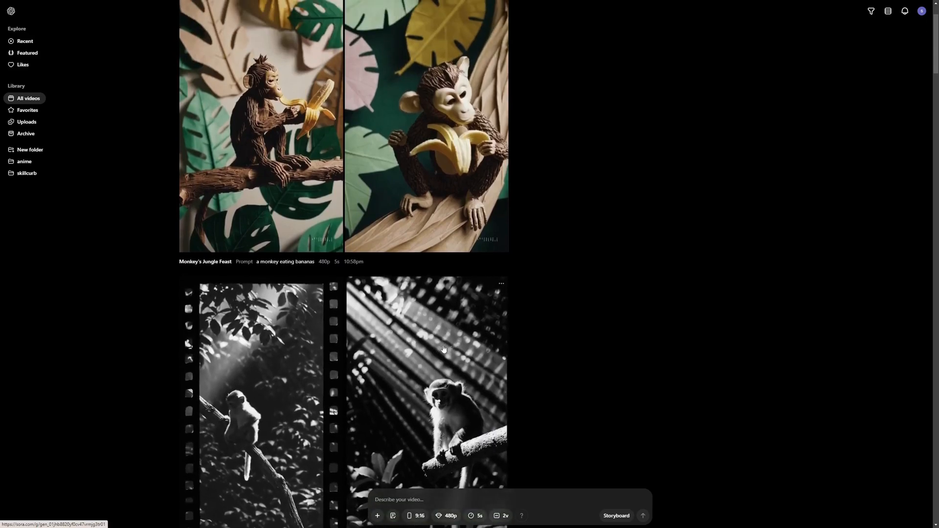
scroll(444, 351, up, 2)
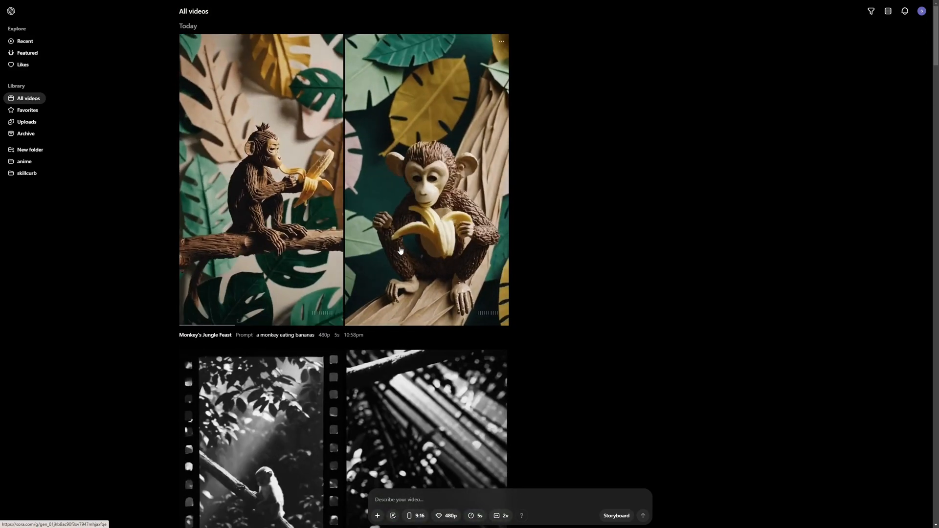
- Apply the Brick World preset to 'a monkey eating bananas' and start generating
click(394, 515)
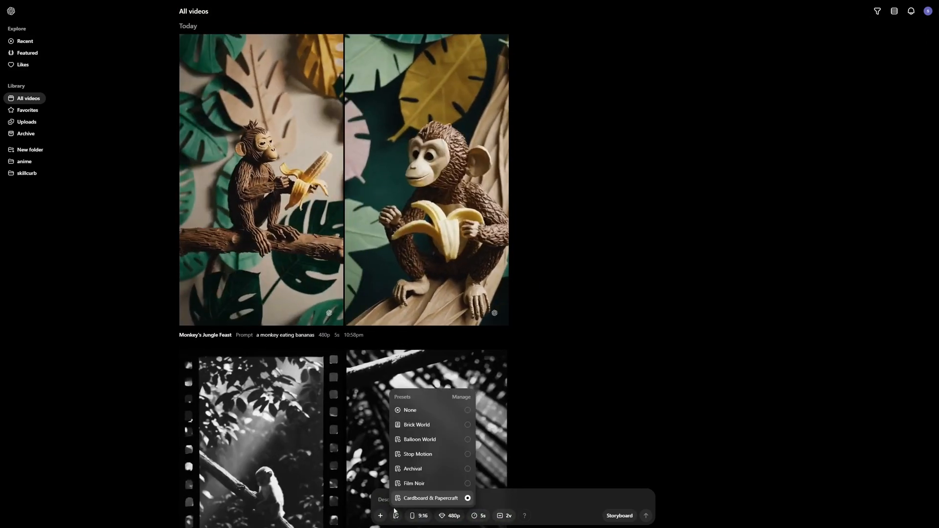
click(587, 392)
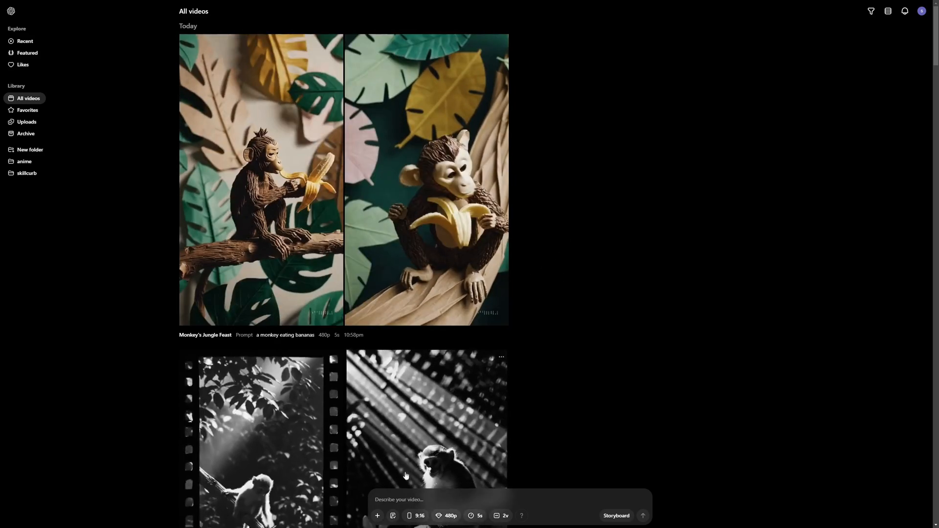
click(392, 516)
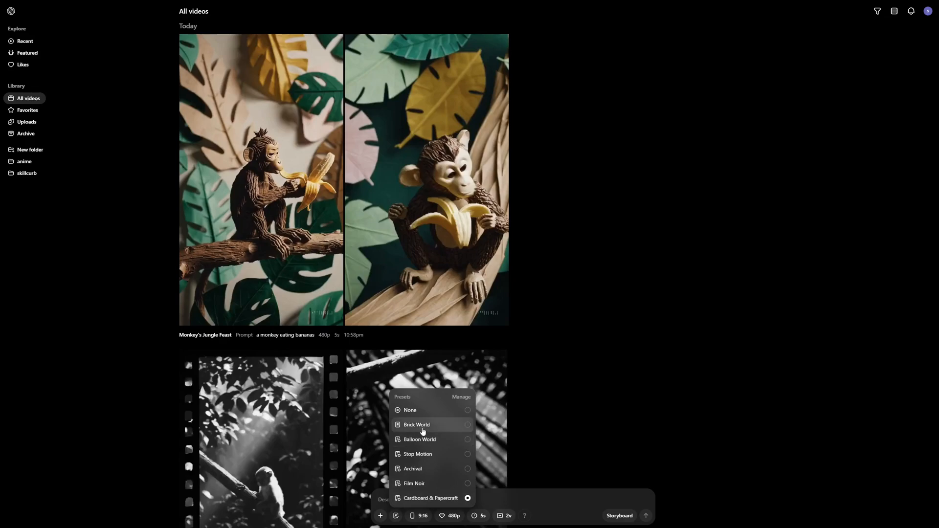
click(463, 426)
text(a monkey eating bananas)
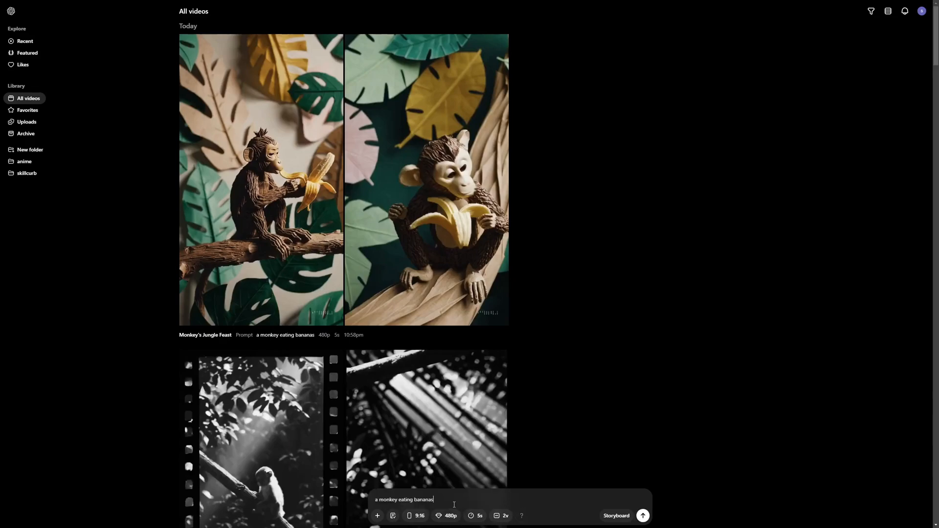
click(394, 515)
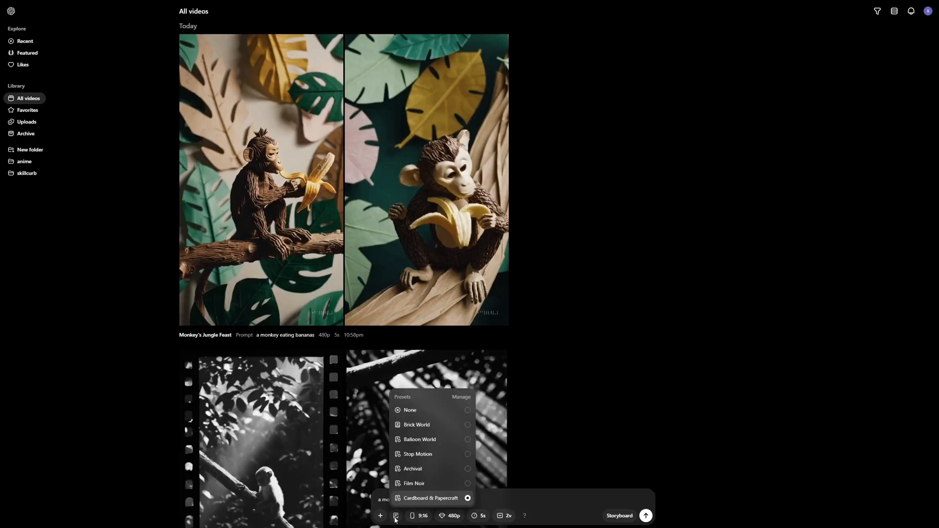
click(469, 427)
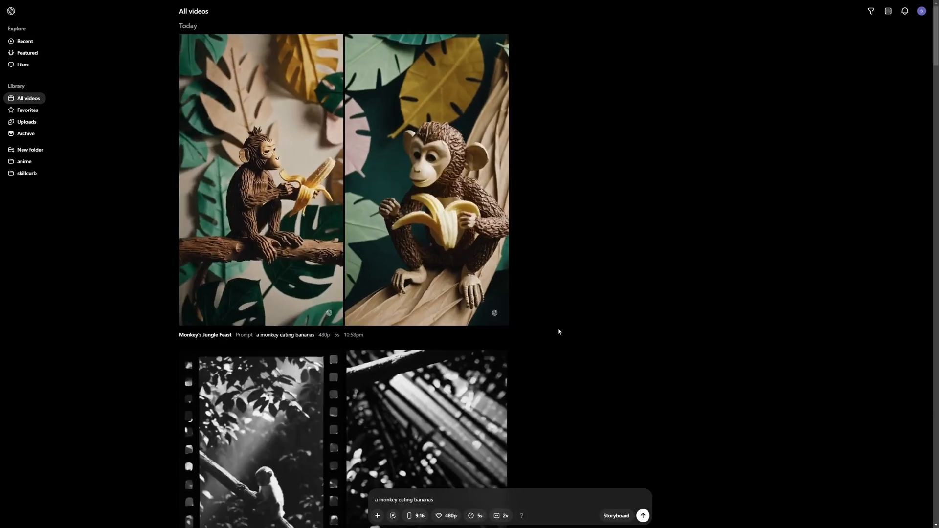
click(643, 516)
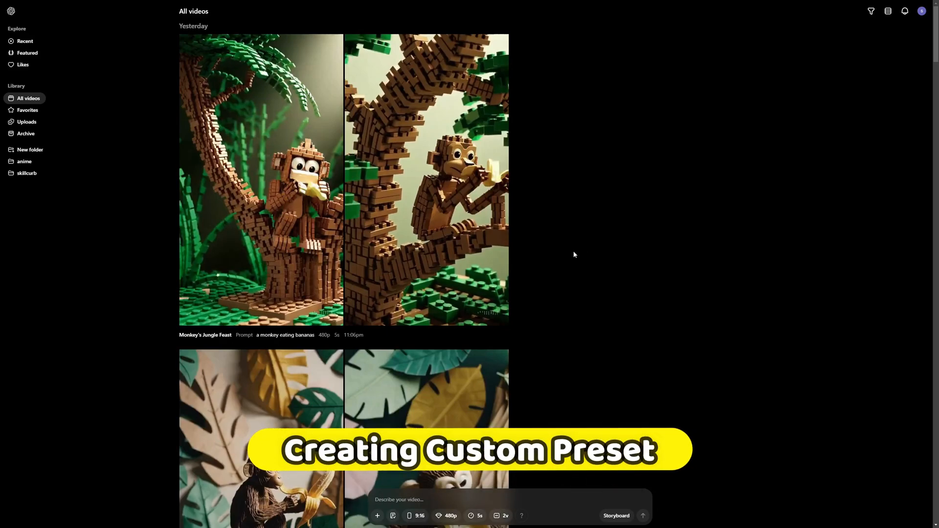
- In the preset manager, duplicate Balloon World and select the copy's name to rename it Candy World
click(396, 500)
click(395, 516)
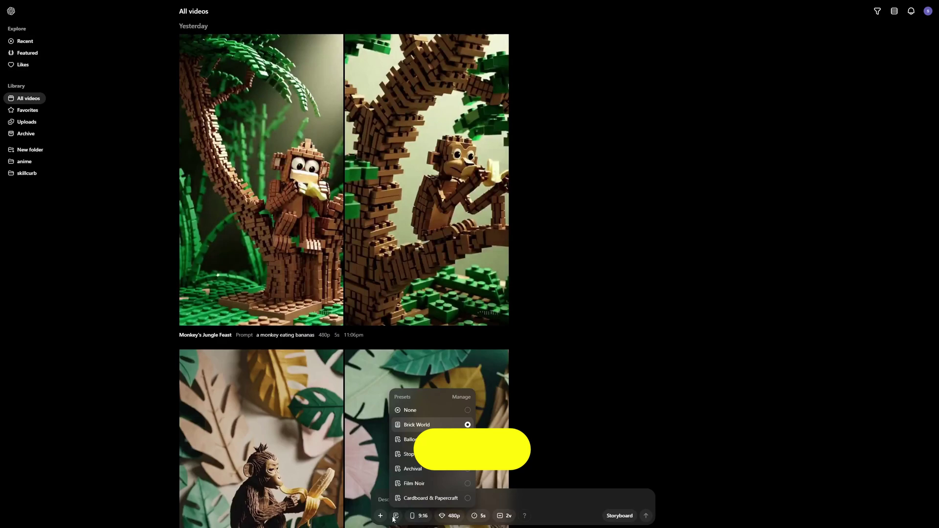
click(463, 398)
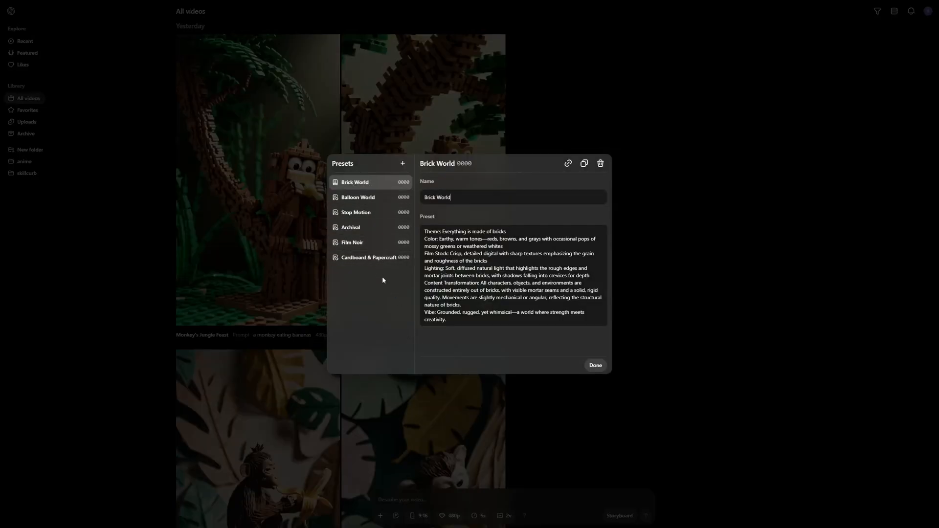
click(370, 199)
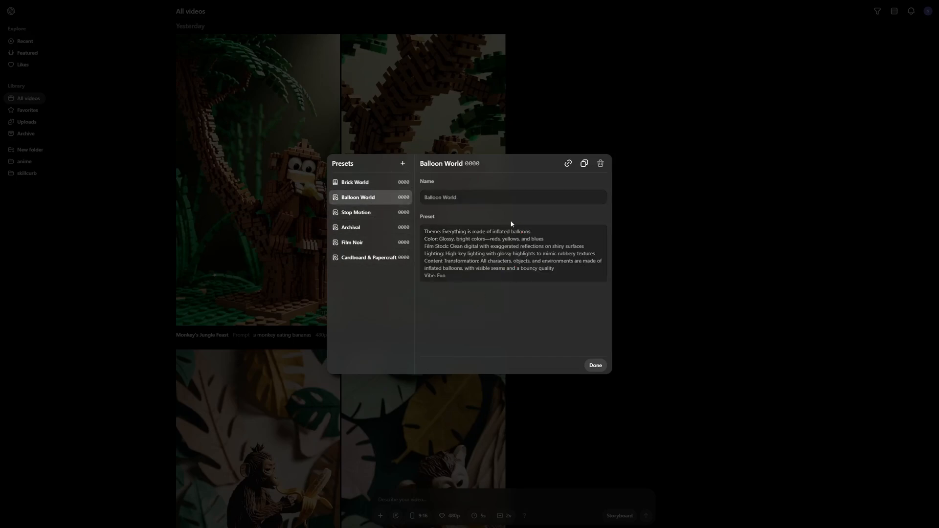
click(584, 164)
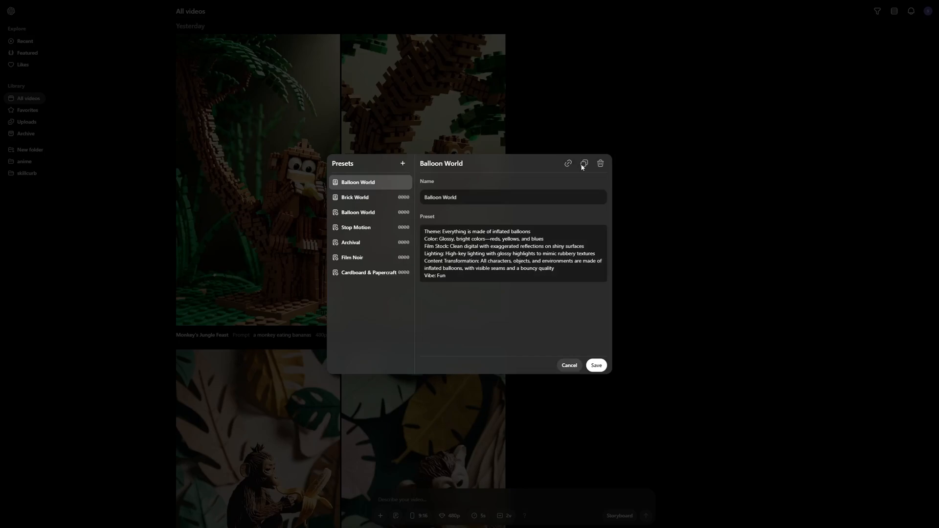
drag(456, 197, 422, 197)
text(Candy)
- Select the copied preset's full description text for copying
drag(455, 277, 423, 228)
key(ctrl+c)
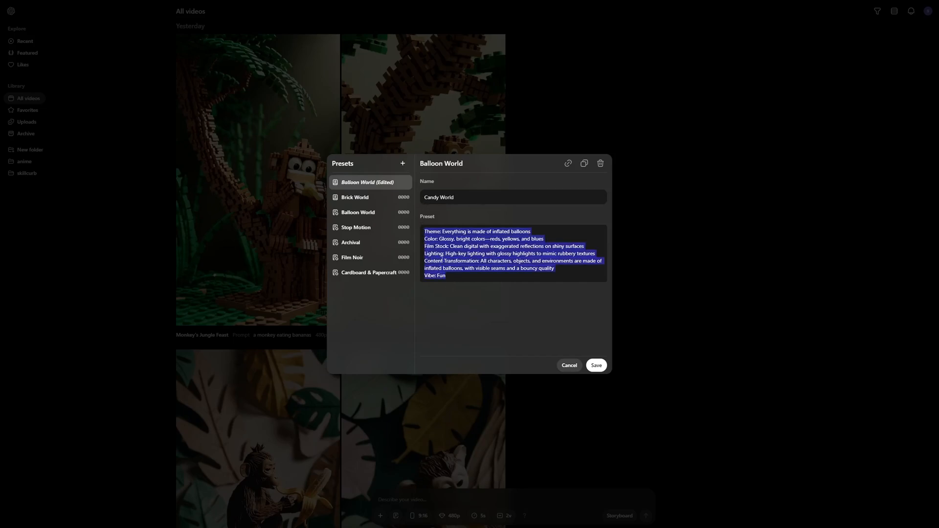
click(454, 295)
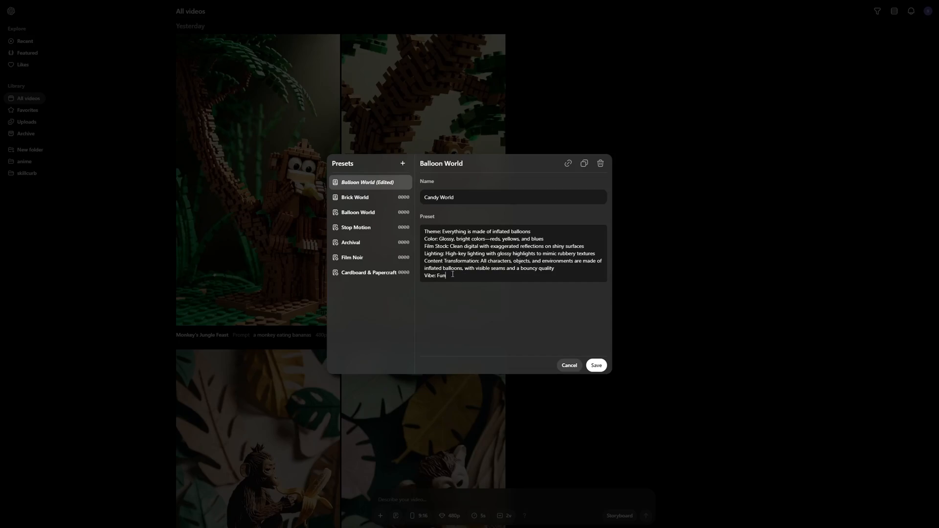
drag(448, 275, 425, 232)
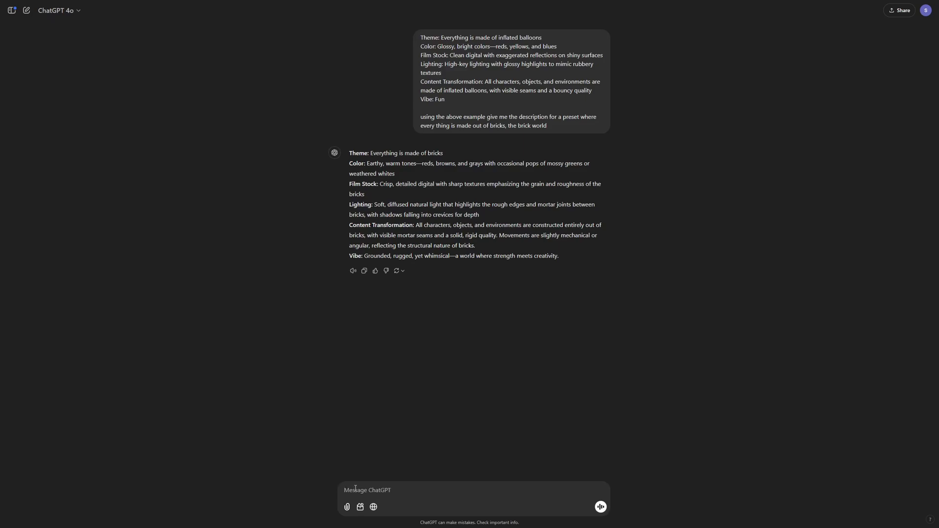
- In ChatGPT, send the balloon preset description with a request for a candy world version
key(ctrl+v)
drag(420, 116, 472, 127)
key(ctrl+c)
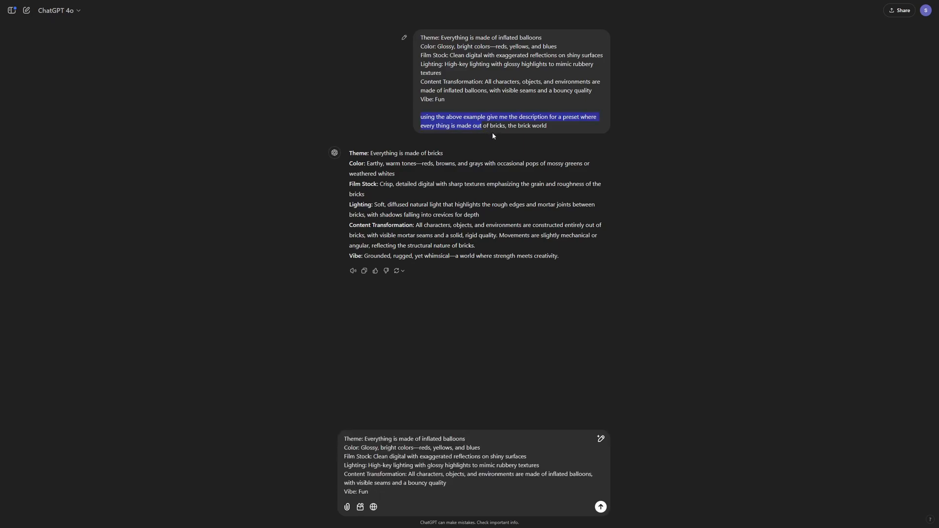
click(394, 490)
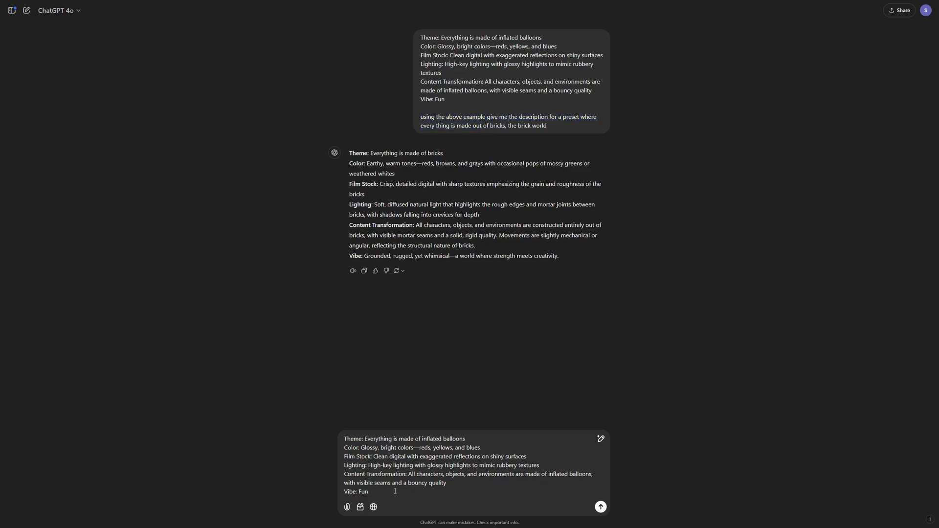
key(shift+Return)
key(shift+Return)
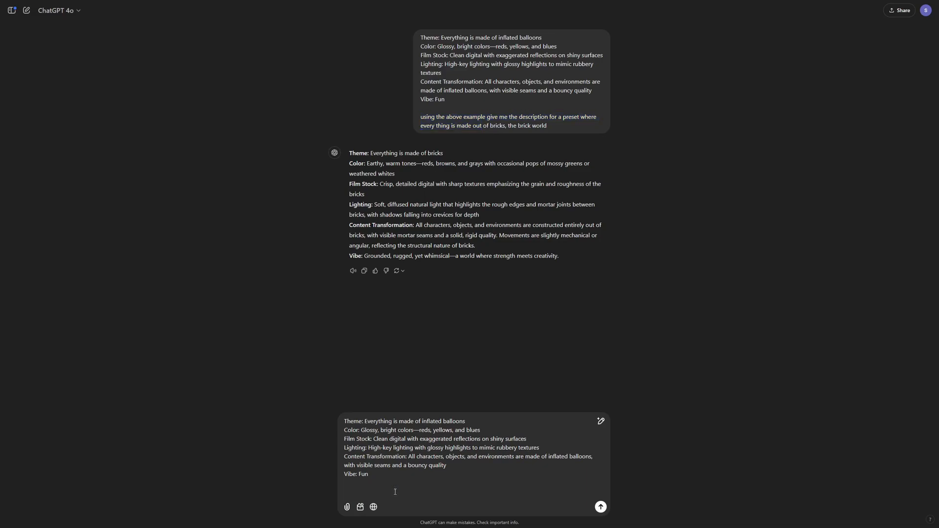
key(ctrl+v)
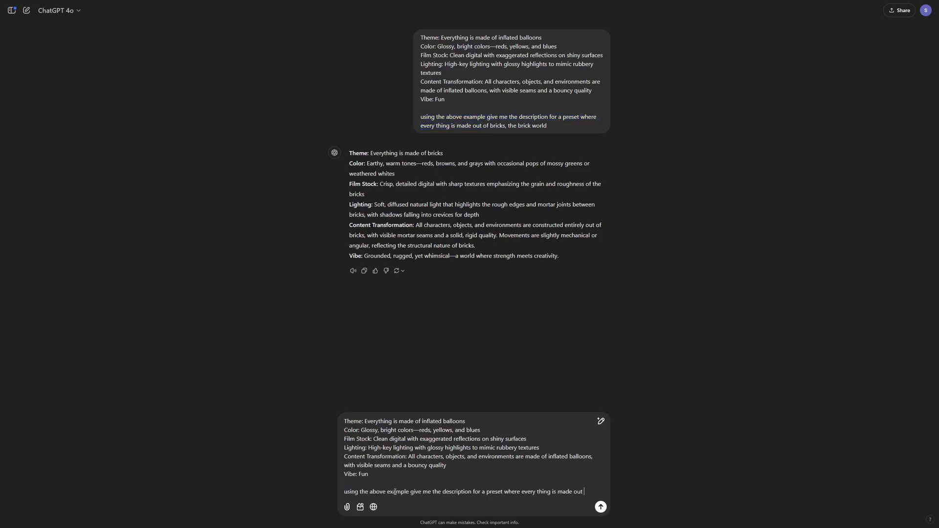
text(of candies, the candy world)
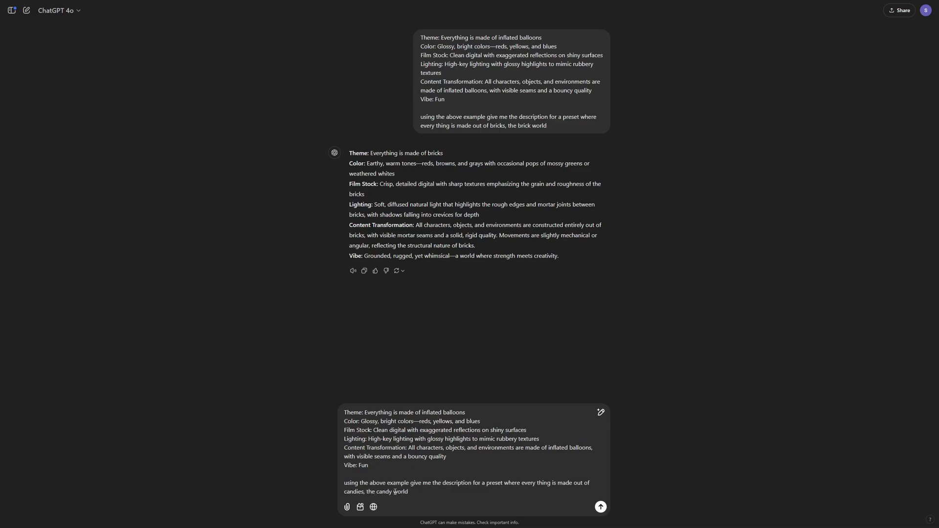
key(Return)
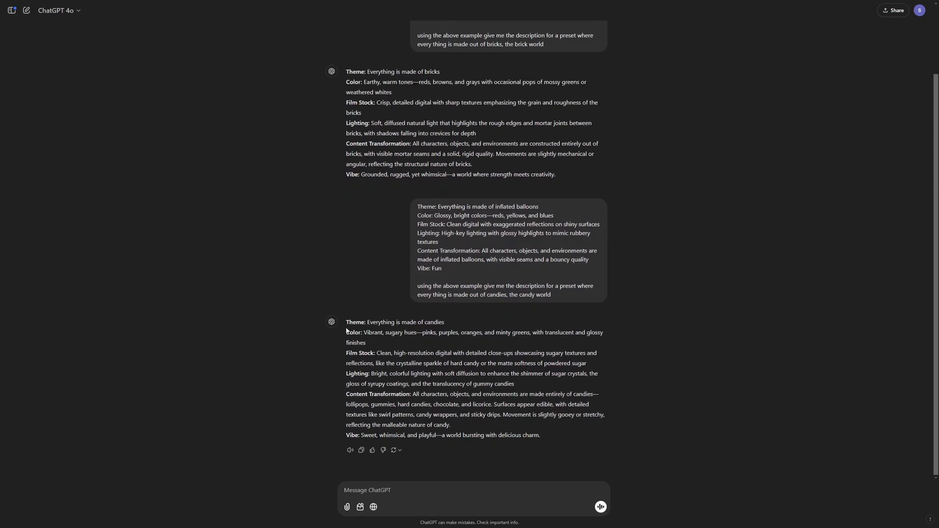
- Copy the candy world reply into Sora's preset description, replacing the balloon text, and save Candy World
drag(347, 322, 546, 443)
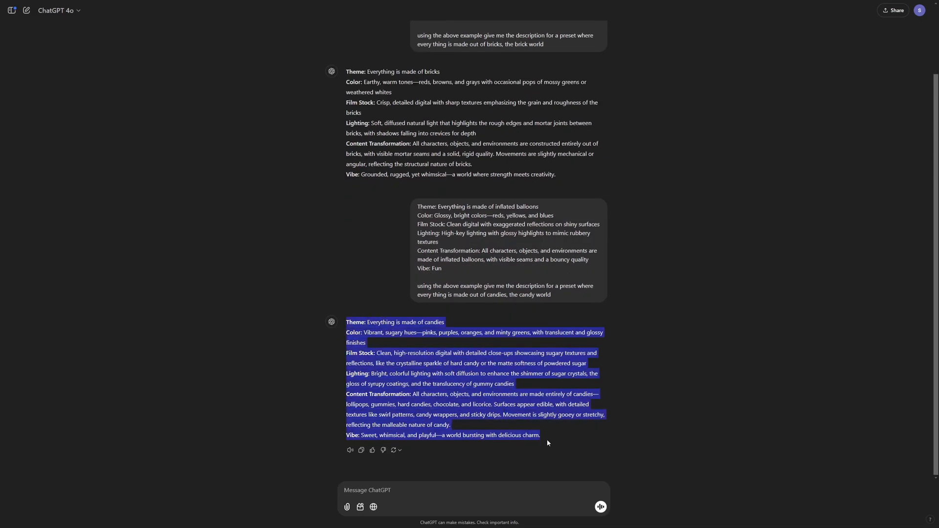
key(ctrl+c)
key(alt+Tab)
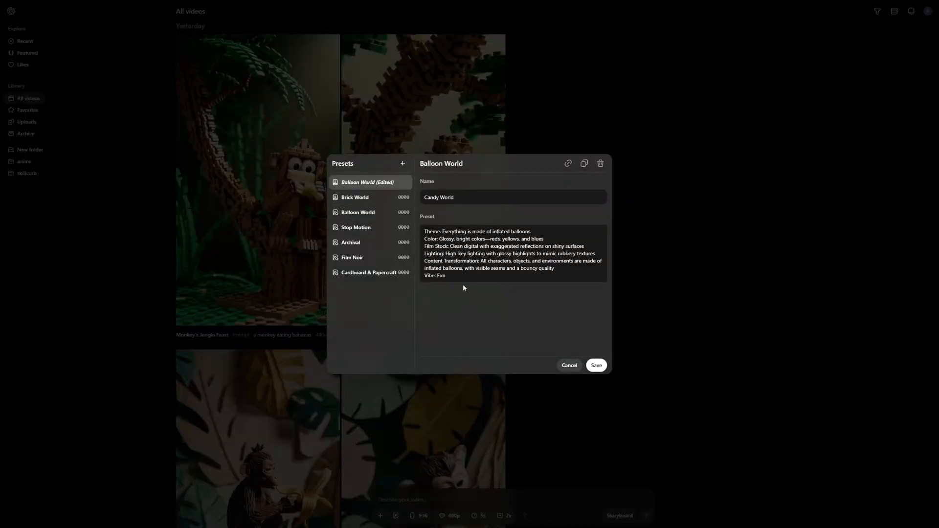
drag(447, 276, 423, 233)
key(ctrl+v)
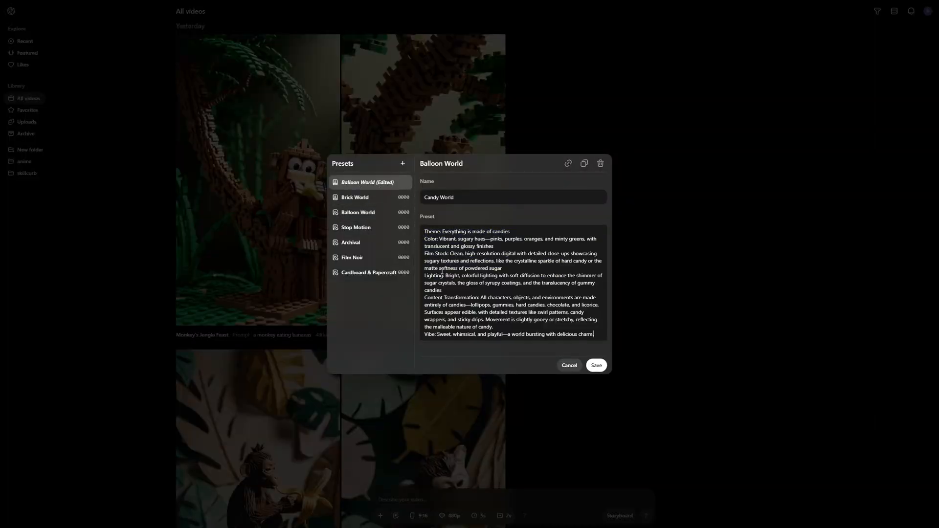
click(597, 365)
- Apply the Candy World preset and submit the monkey eating bananas prompt
click(596, 366)
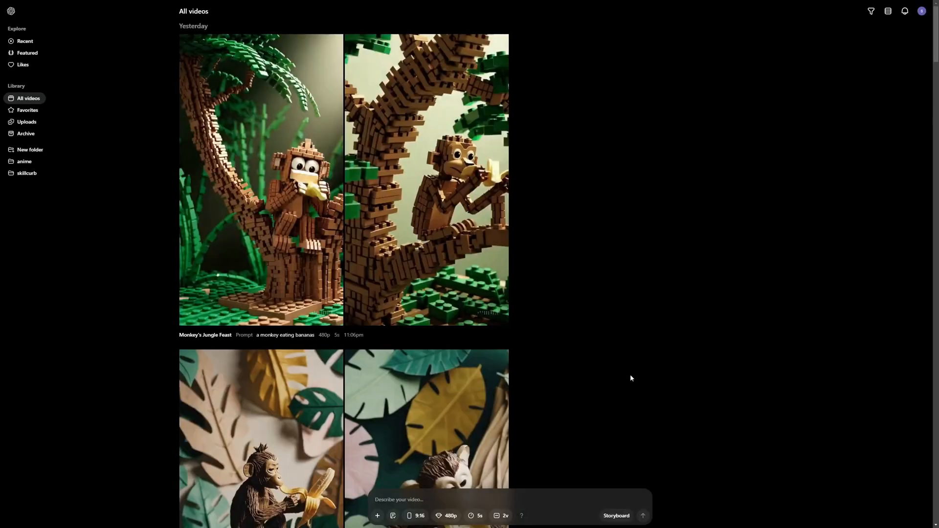
click(395, 516)
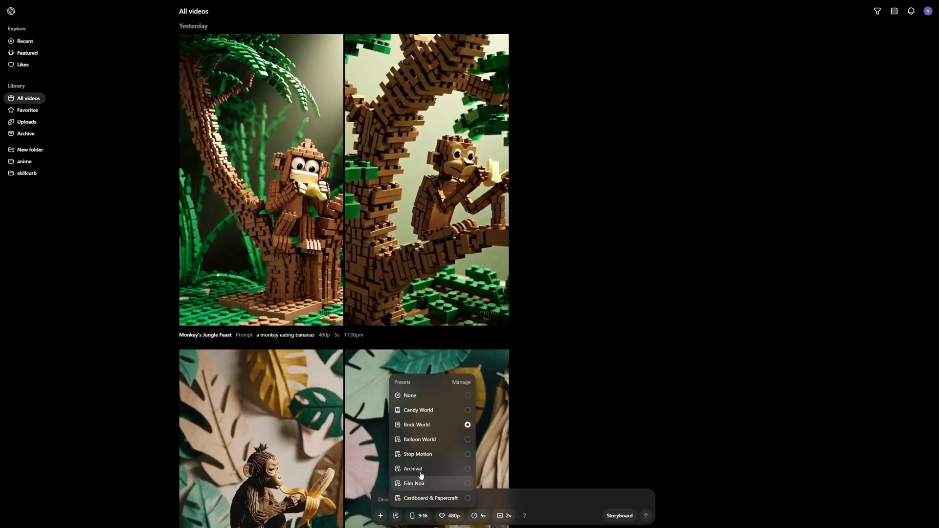
click(467, 412)
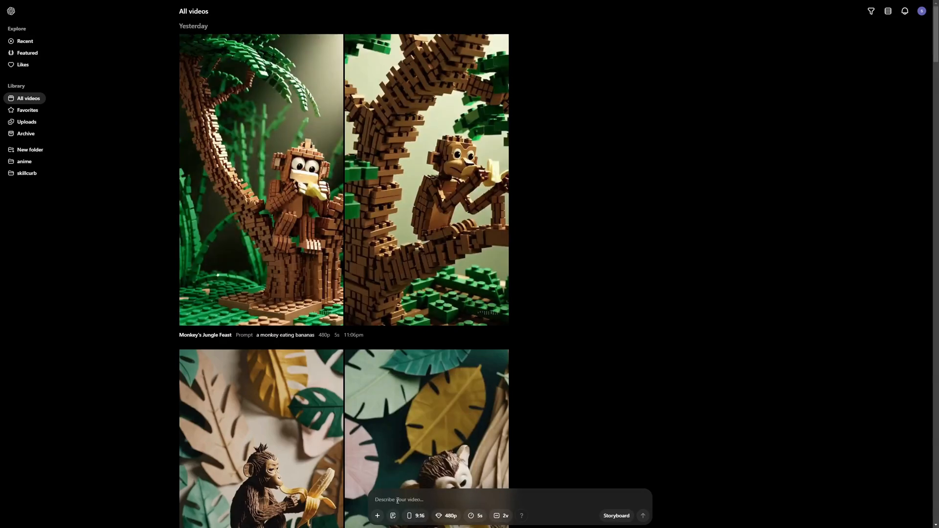
text(mo)
key(Return)
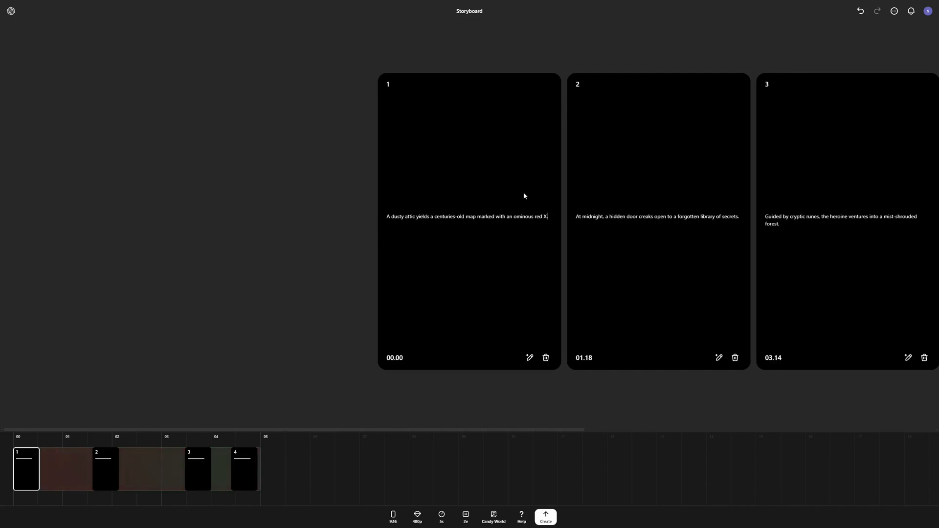
- Create the 16:9, no-preset map storyboard and check Activity showing Mystery of the Ancient Map generating
click(628, 168)
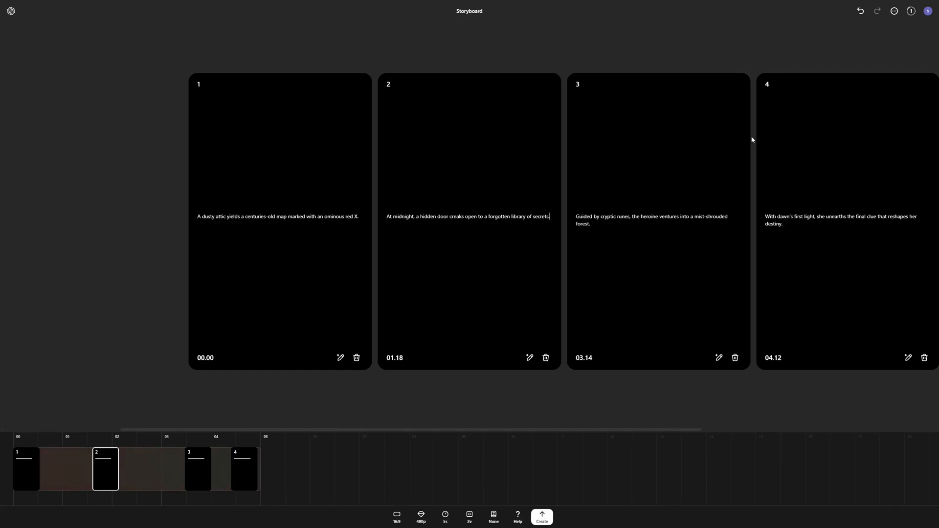
click(912, 12)
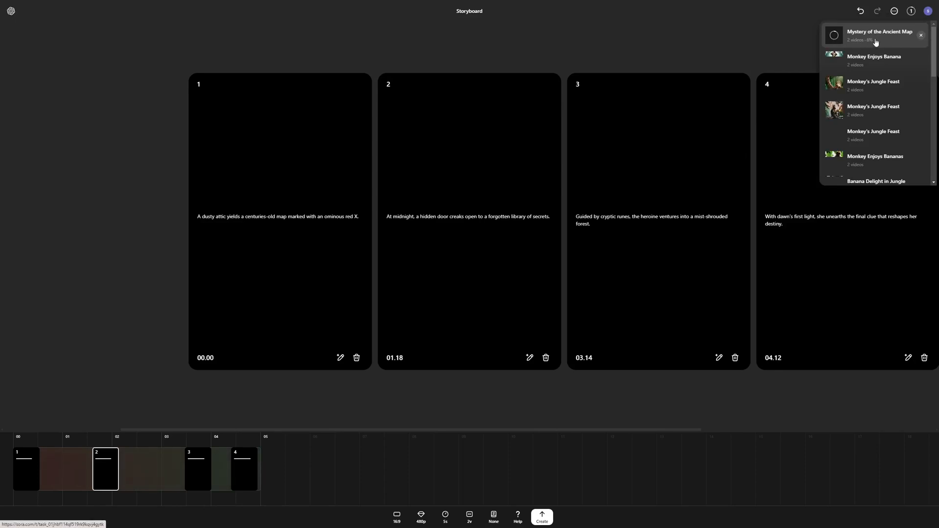
- Watch the finished Mystery of the Ancient Map videos from Activity, then return to the library
click(917, 33)
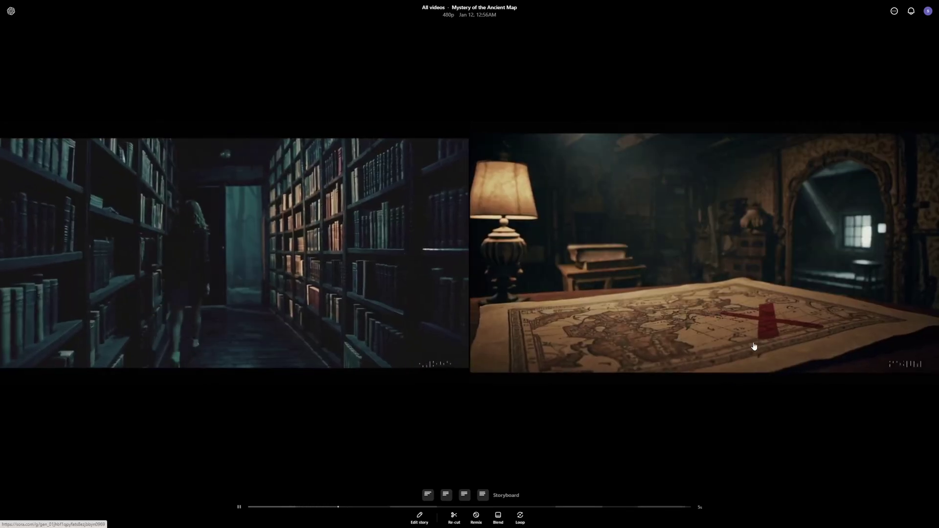
key(Escape)
- Mark the lamp-lit map video as a Favorite from its options menu, skipping folders
click(818, 43)
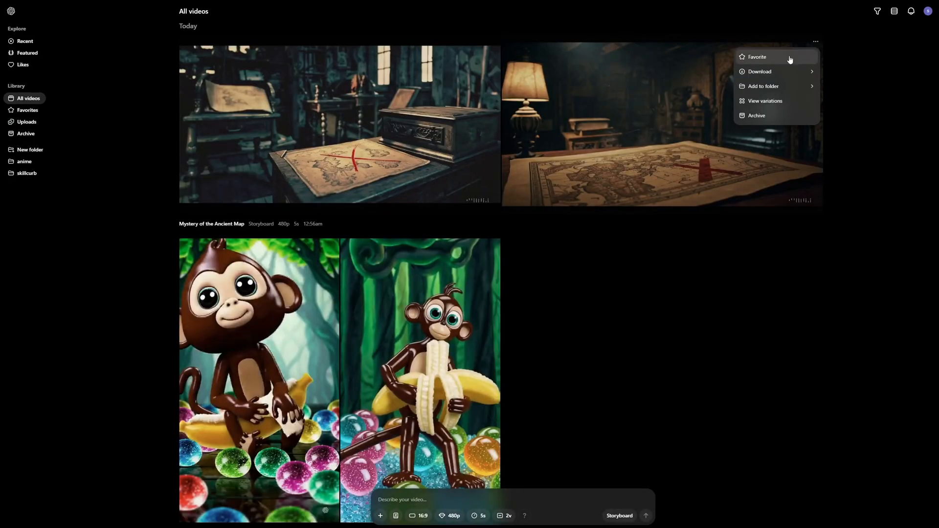
click(763, 59)
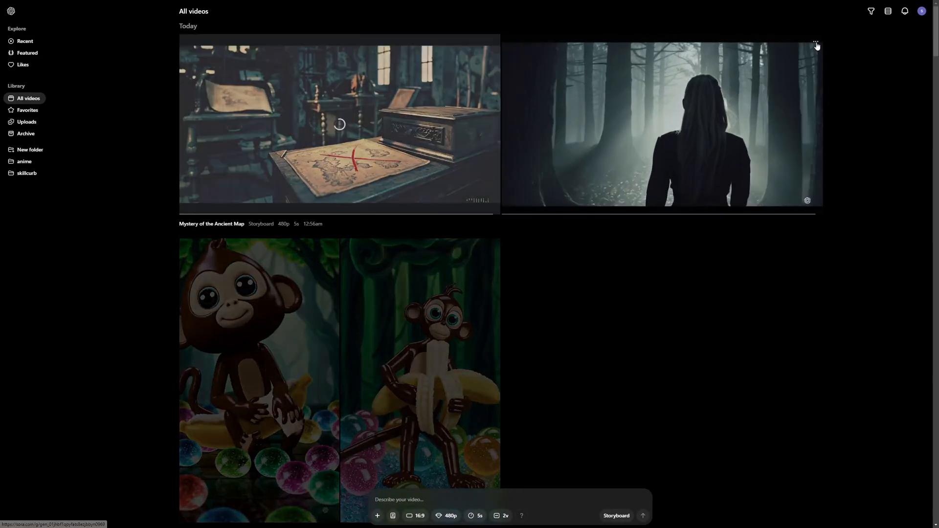
click(816, 42)
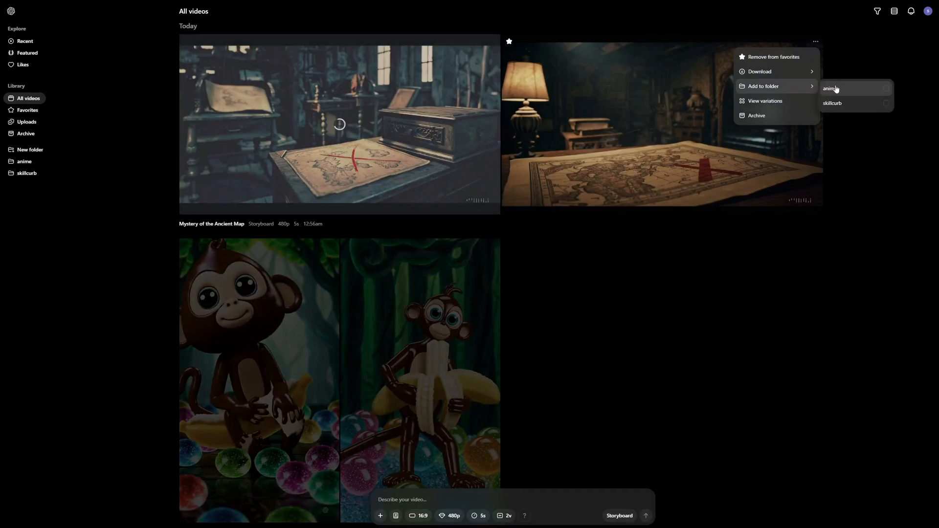
click(838, 90)
mouse_move(674, 127)
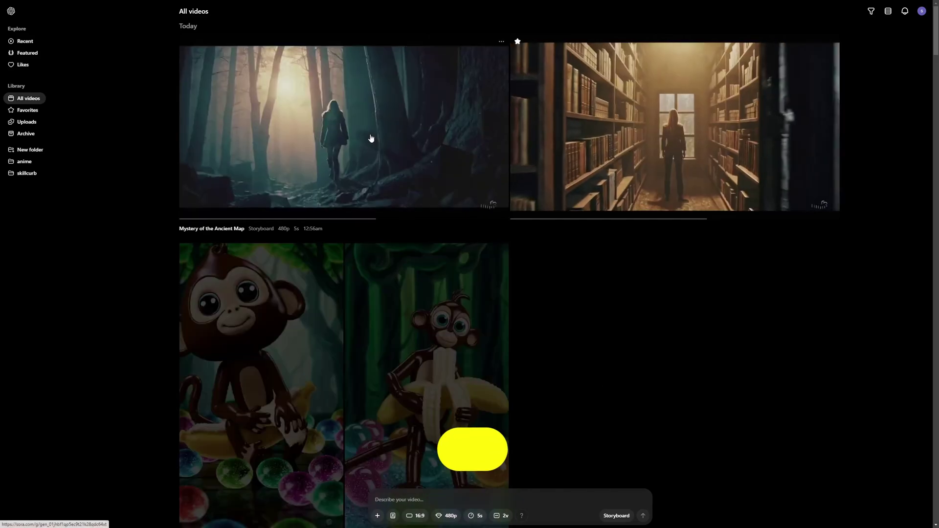
- Start a remix of Mystery of the Ancient Map asking for fewer trees in the forest
click(370, 134)
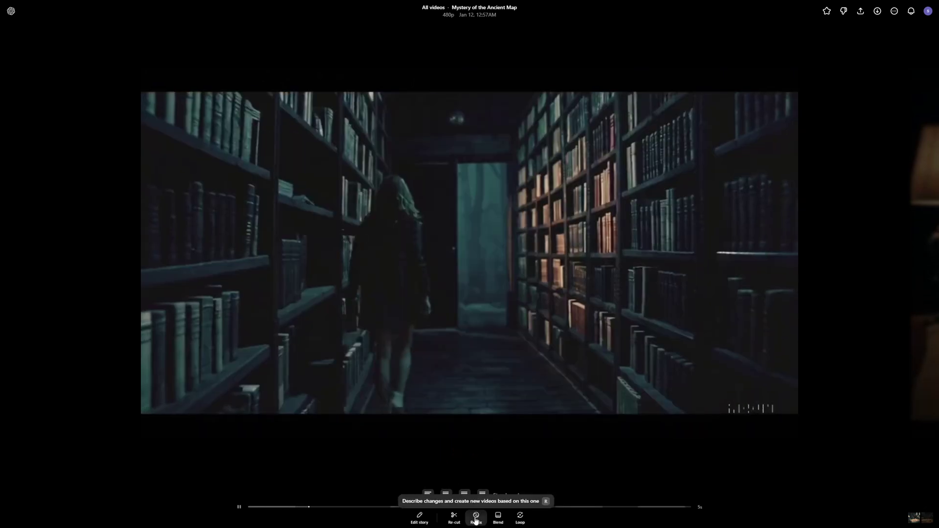
click(475, 516)
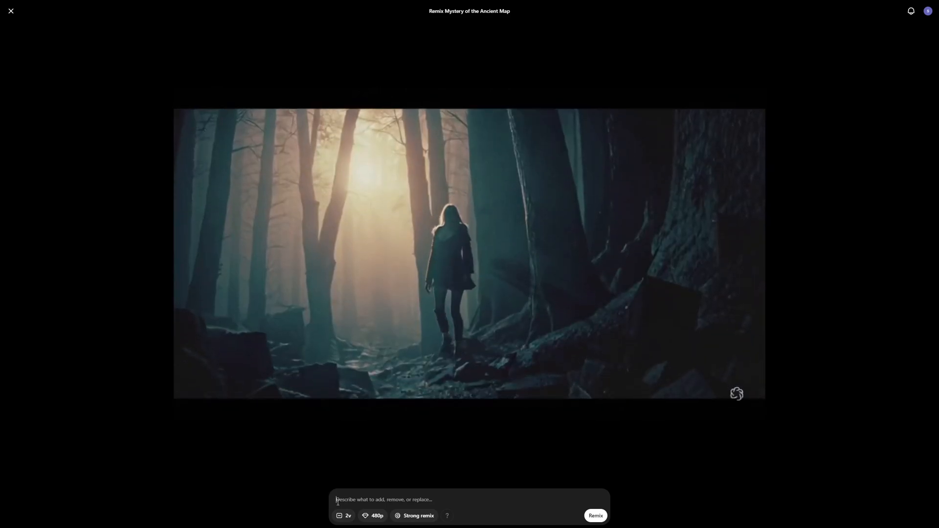
text(decrease the number of trees in the forest)
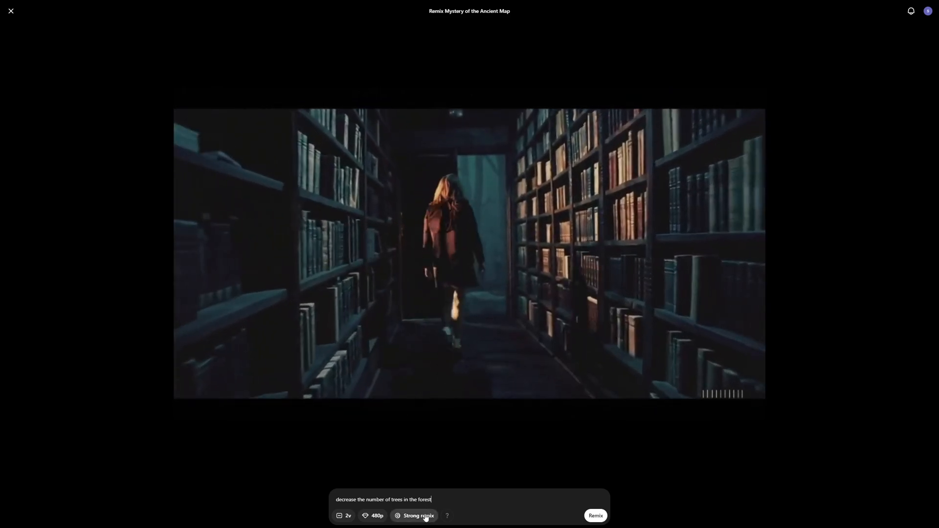
- Set a Custom remix strength of 8 and queue the remix, yielding Mystic Quest Unveiled
click(425, 516)
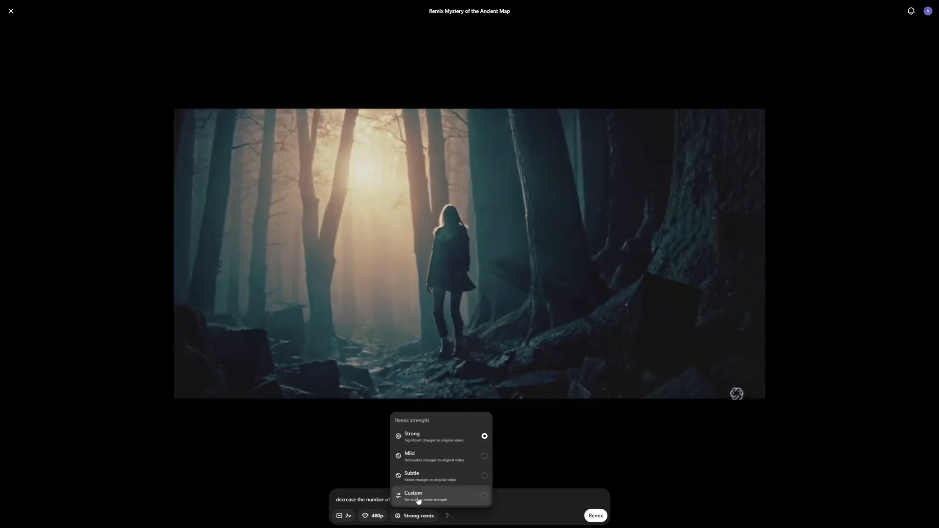
click(419, 501)
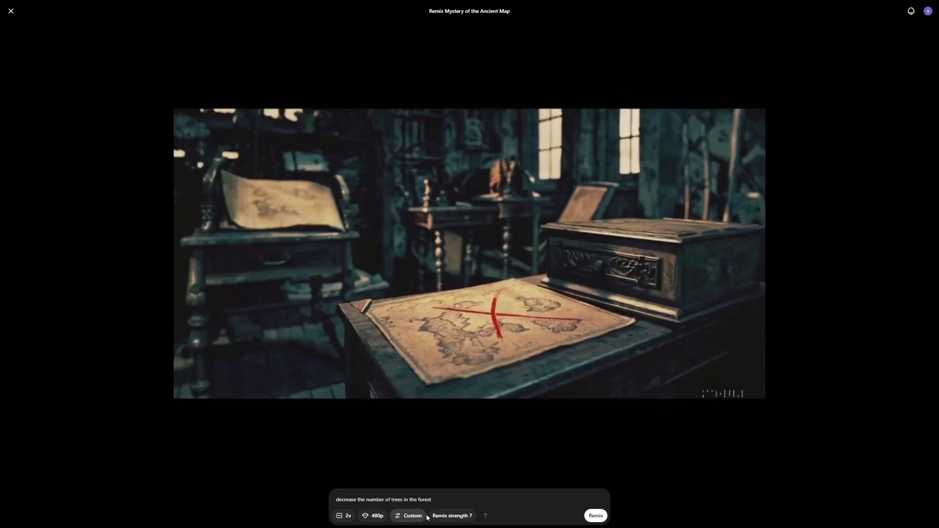
click(443, 516)
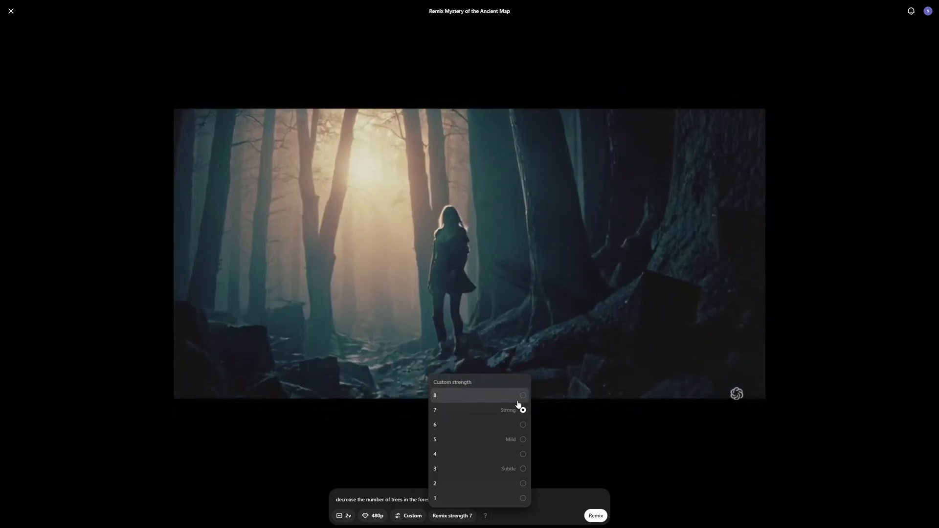
click(522, 396)
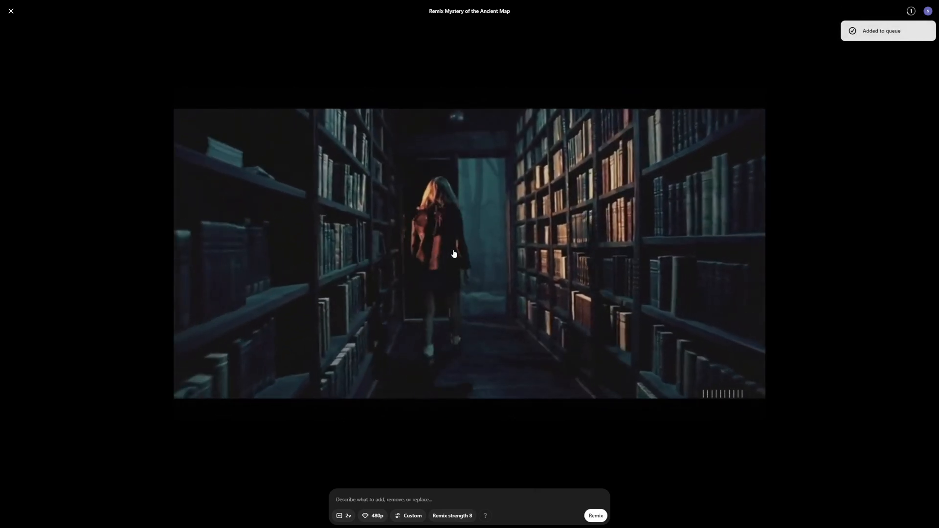
key(Escape)
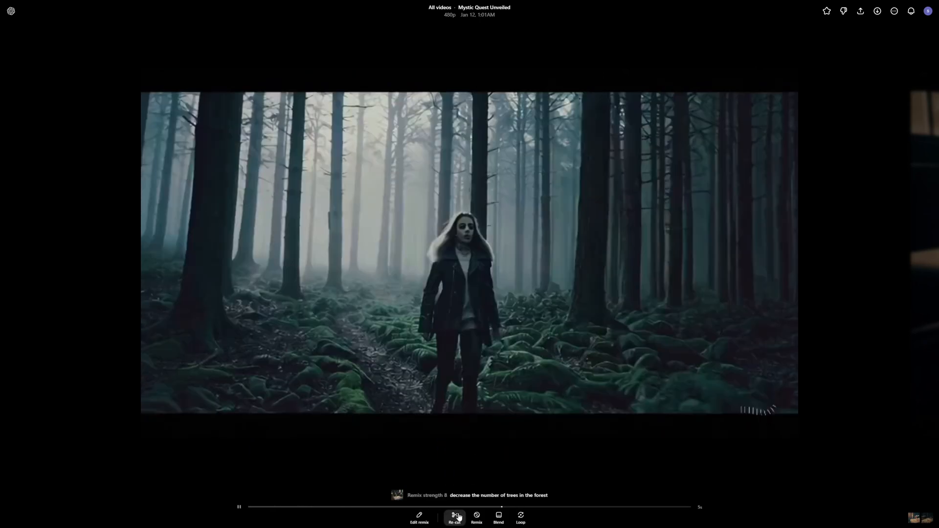
- Re-cut the forest remix into a storyboard and trim the clip to start at 02.28
click(455, 518)
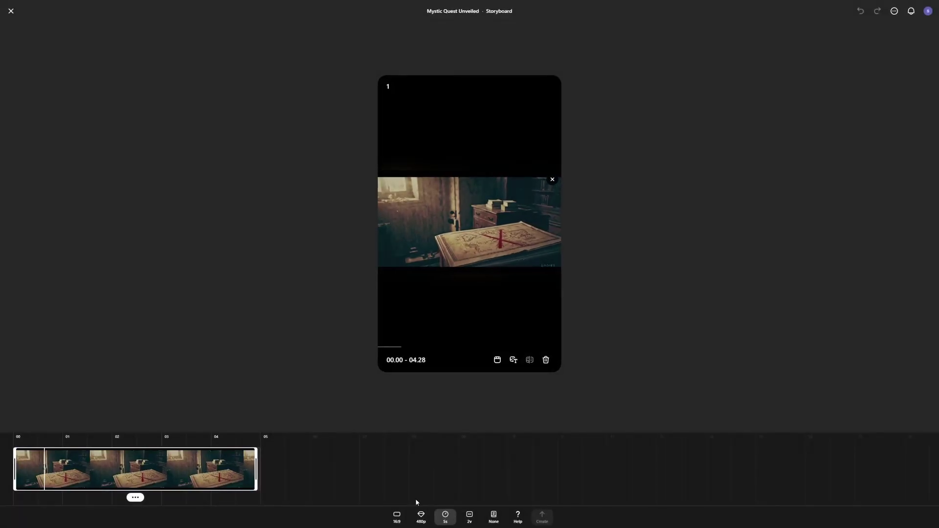
click(148, 464)
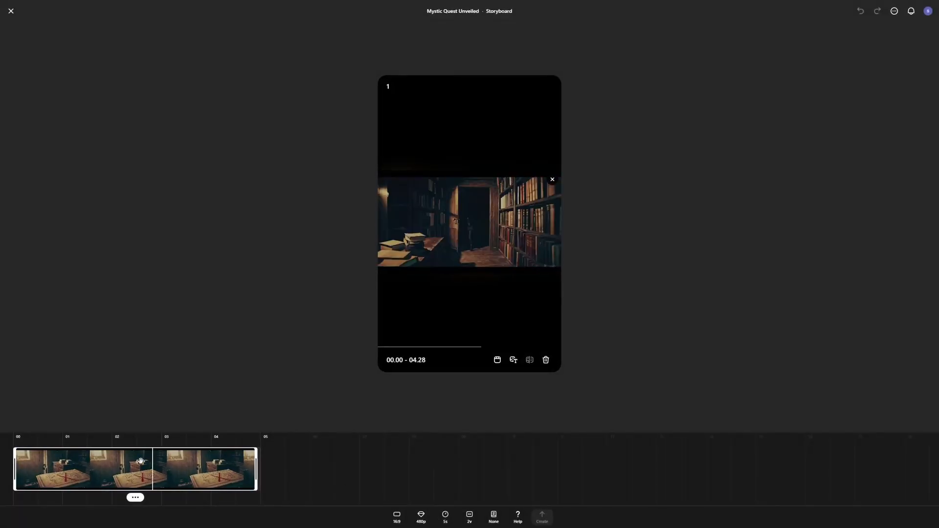
mouse_move(48, 467)
mouse_down()
mouse_move(34, 479)
mouse_move(55, 468)
mouse_up()
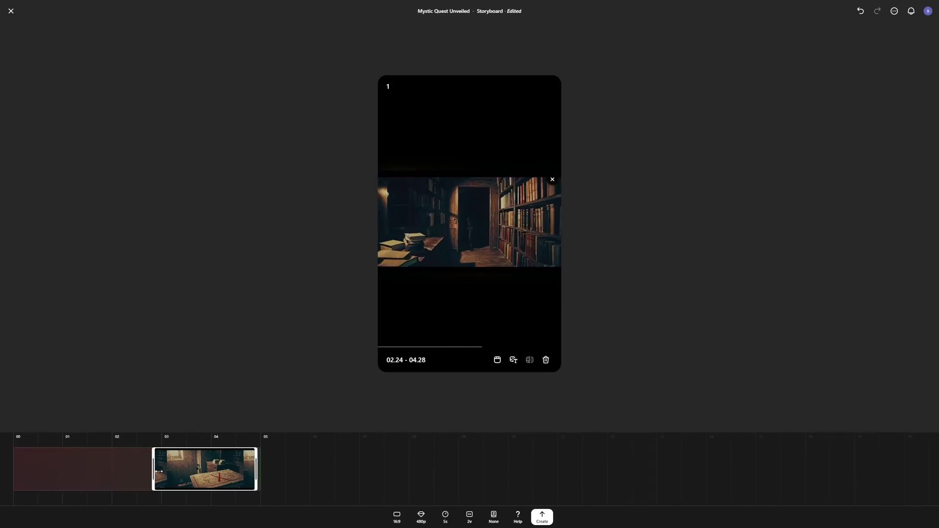
drag(157, 470, 166, 470)
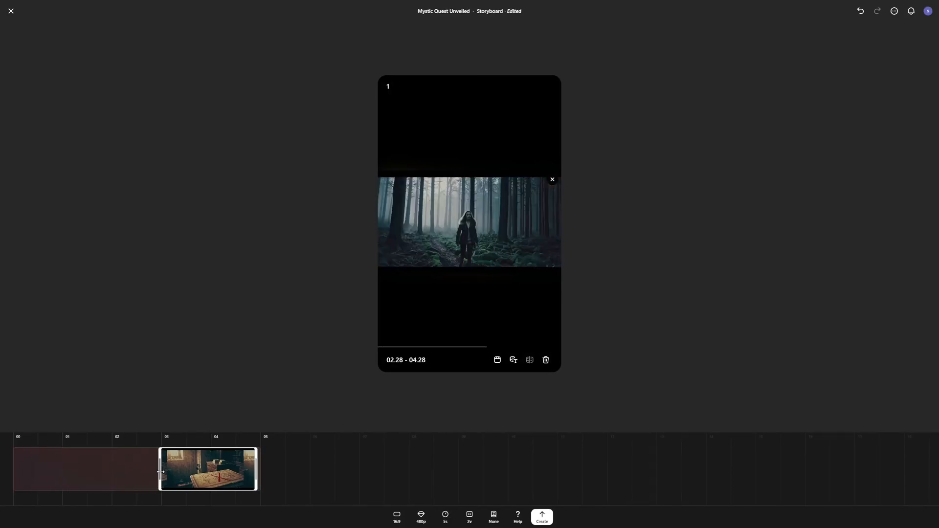
- Add an opening scene of a girl running and generate the storyboard as Forest Pathway Journey
click(18, 473)
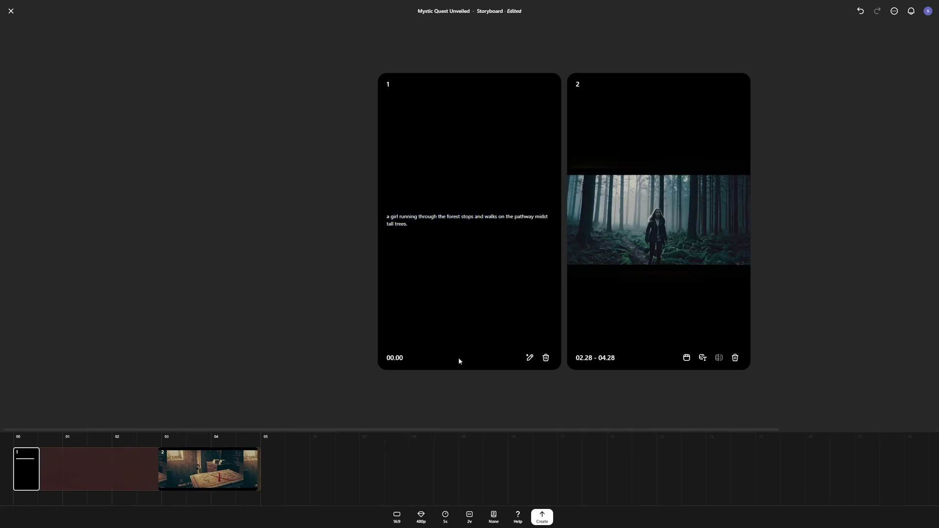
click(541, 518)
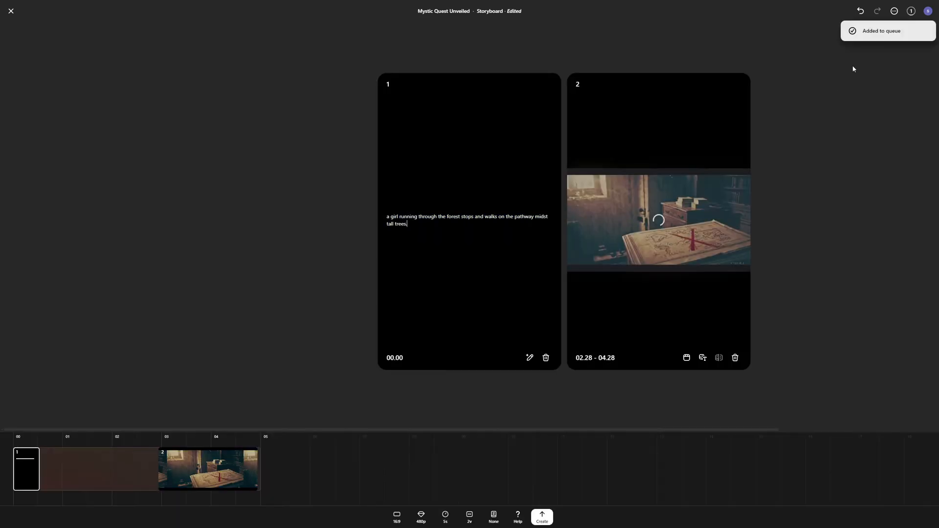
click(912, 11)
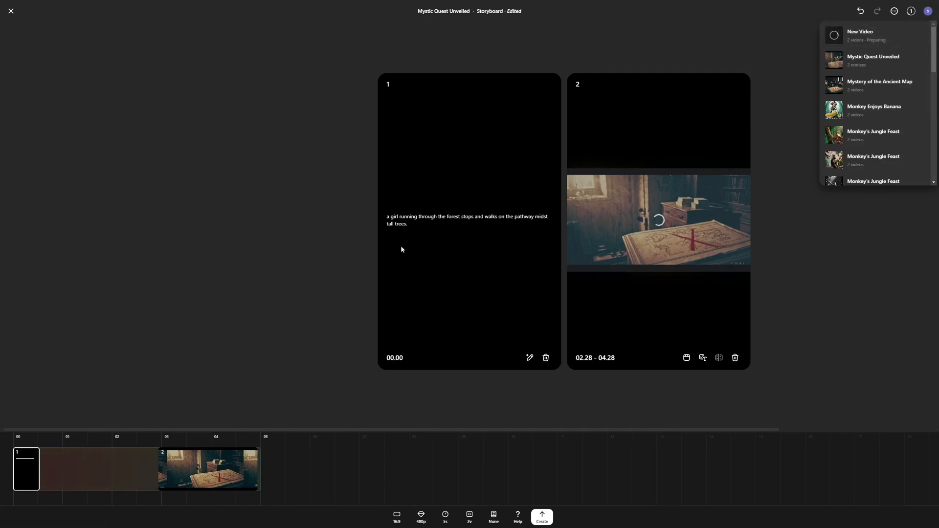
click(311, 242)
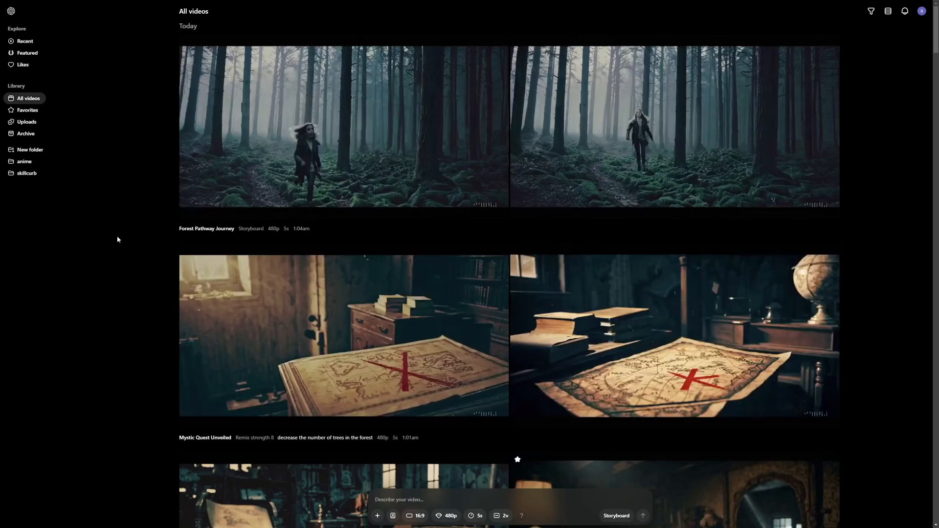
scroll(882, 367, up, 3)
scroll(886, 372, up, 3)
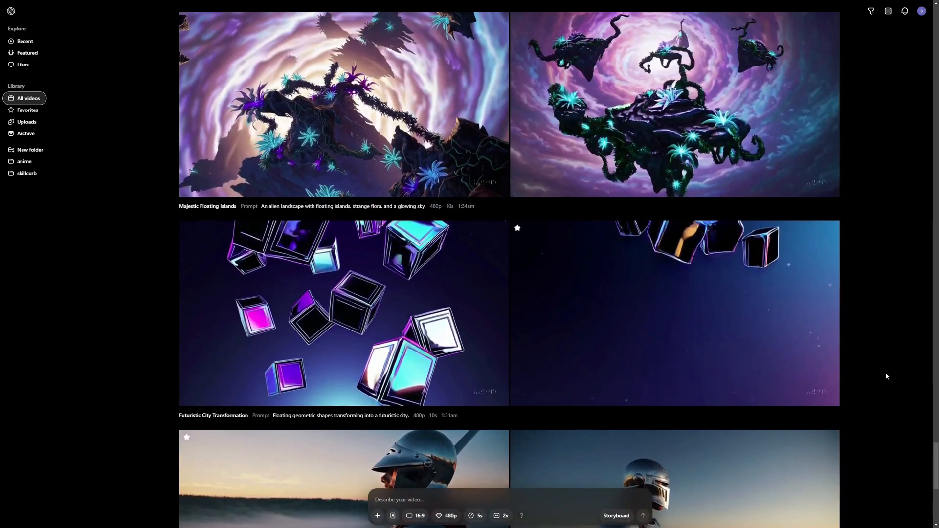
scroll(885, 372, up, 3)
scroll(885, 373, up, 3)
scroll(886, 373, up, 3)
scroll(885, 374, up, 2)
scroll(886, 374, up, 3)
scroll(885, 374, up, 3)
scroll(885, 375, up, 3)
scroll(885, 377, up, 2)
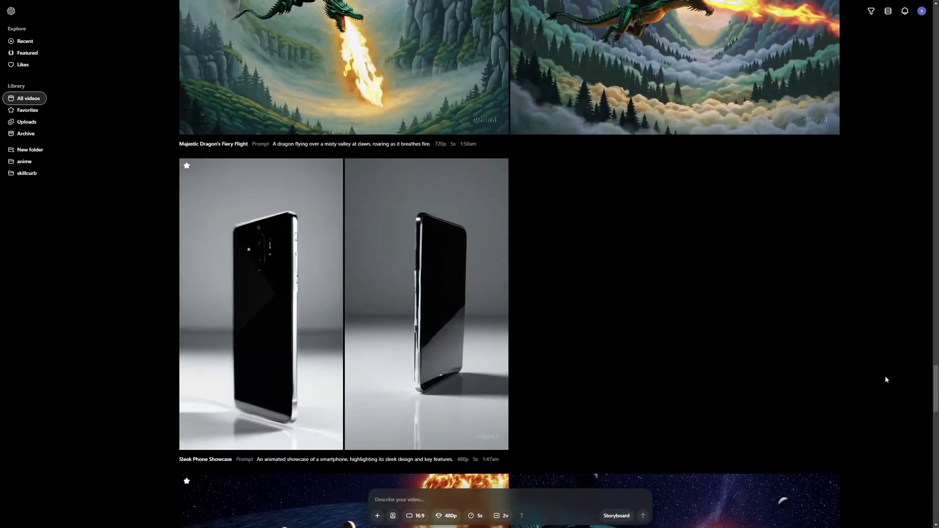
scroll(885, 377, up, 3)
scroll(885, 376, up, 3)
scroll(881, 376, up, 3)
scroll(872, 377, up, 2)
scroll(868, 377, up, 3)
scroll(807, 371, up, 3)
scroll(757, 360, up, 3)
scroll(756, 361, up, 3)
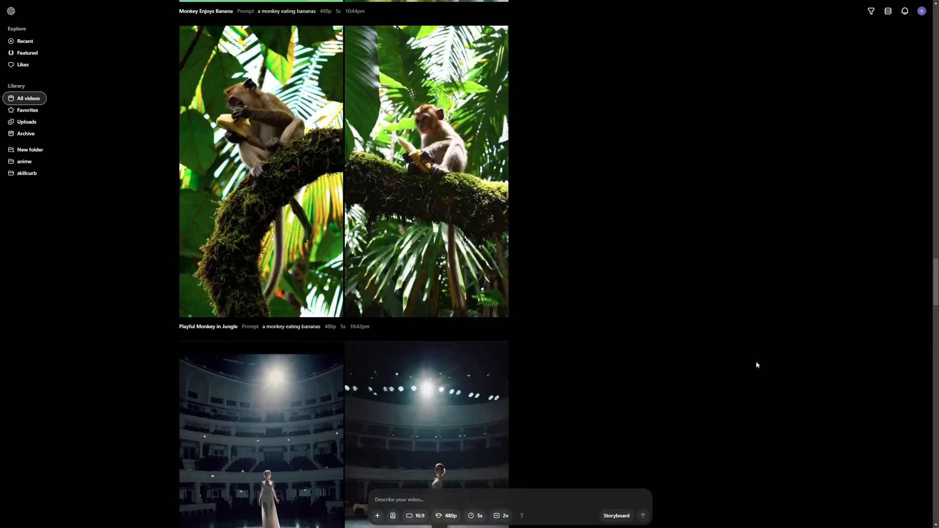
scroll(756, 361, up, 3)
scroll(756, 361, up, 3)
scroll(755, 361, up, 3)
scroll(756, 361, up, 3)
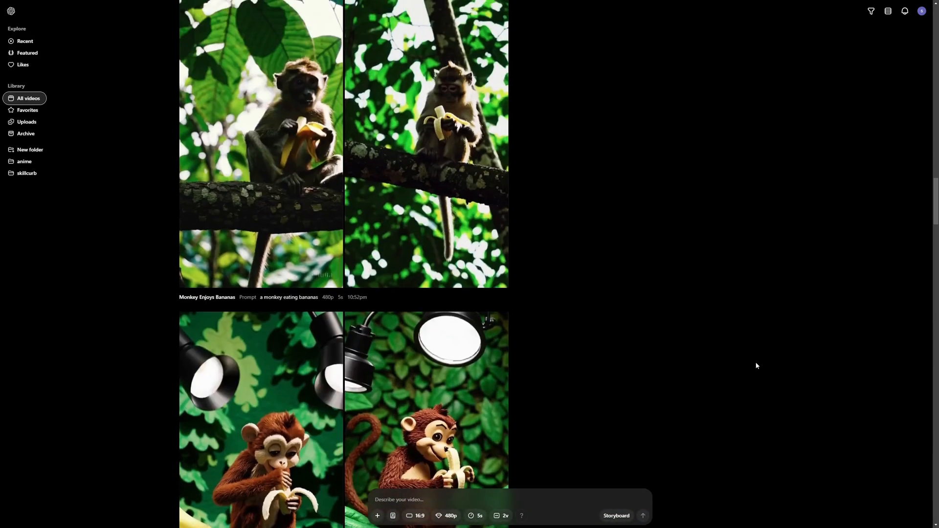
scroll(757, 365, up, 3)
scroll(756, 365, up, 3)
scroll(754, 362, up, 3)
scroll(755, 361, up, 3)
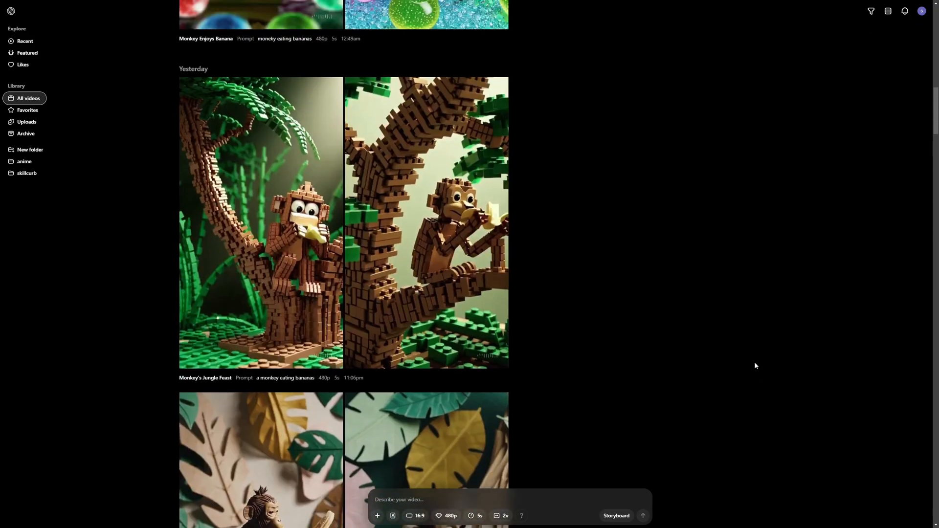
scroll(754, 362, up, 3)
scroll(748, 360, up, 3)
scroll(516, 319, up, 3)
scroll(380, 316, up, 2)
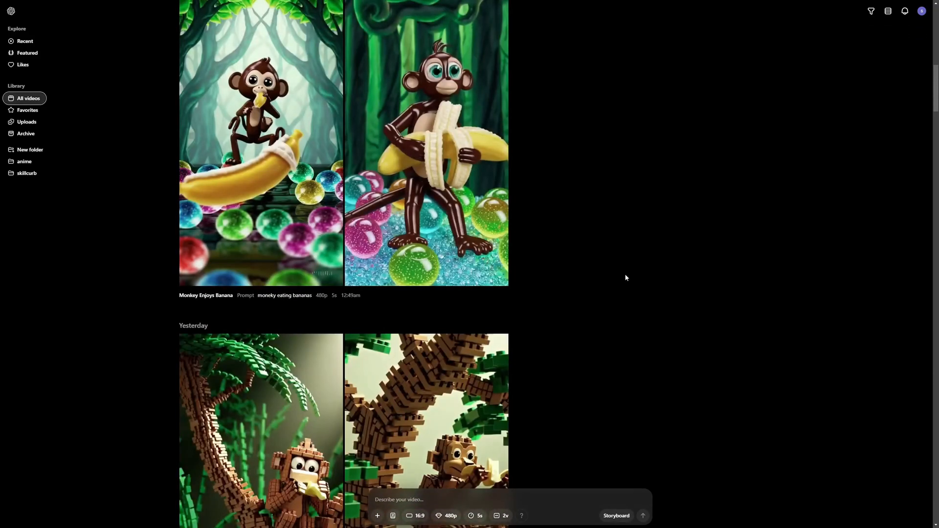
scroll(640, 273, up, 3)
scroll(666, 287, up, 3)
scroll(666, 287, up, 3)
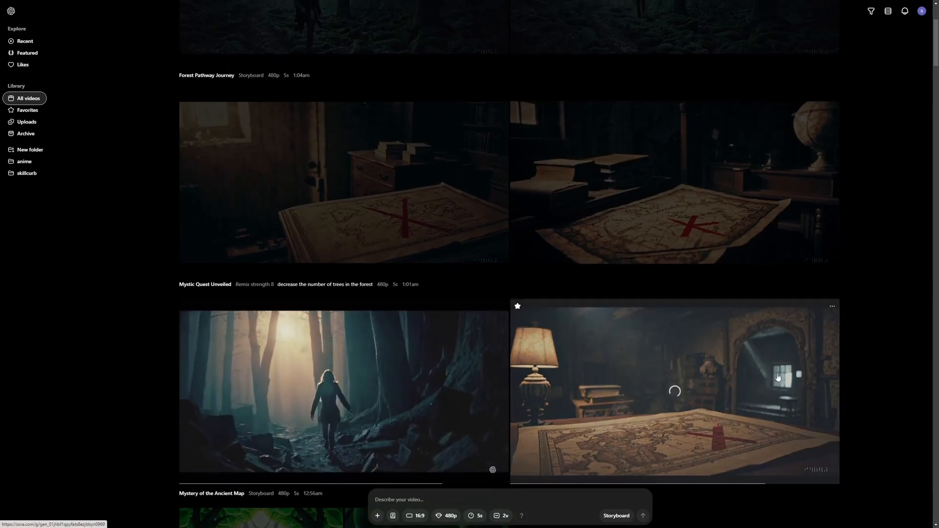
scroll(779, 378, up, 3)
scroll(631, 345, up, 3)
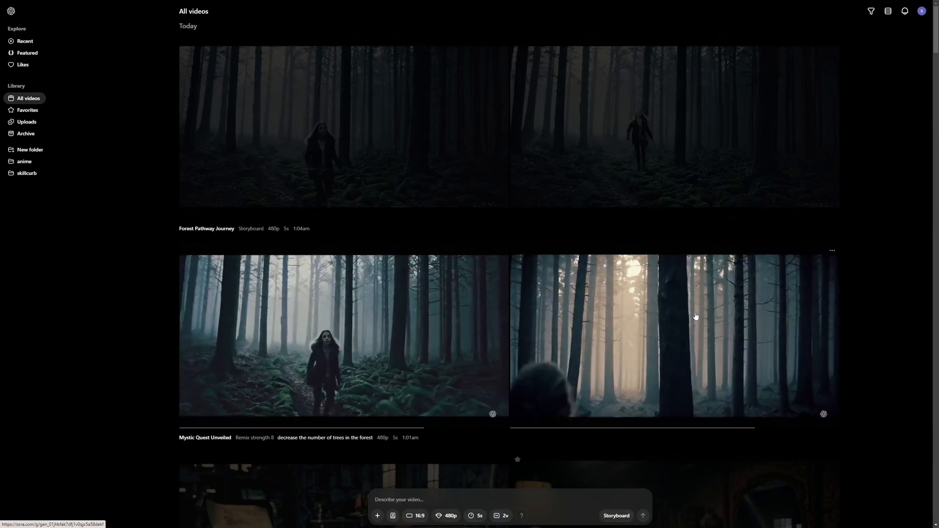
scroll(726, 333, down, 5)
scroll(726, 334, down, 4)
scroll(736, 331, down, 2)
scroll(736, 330, down, 2)
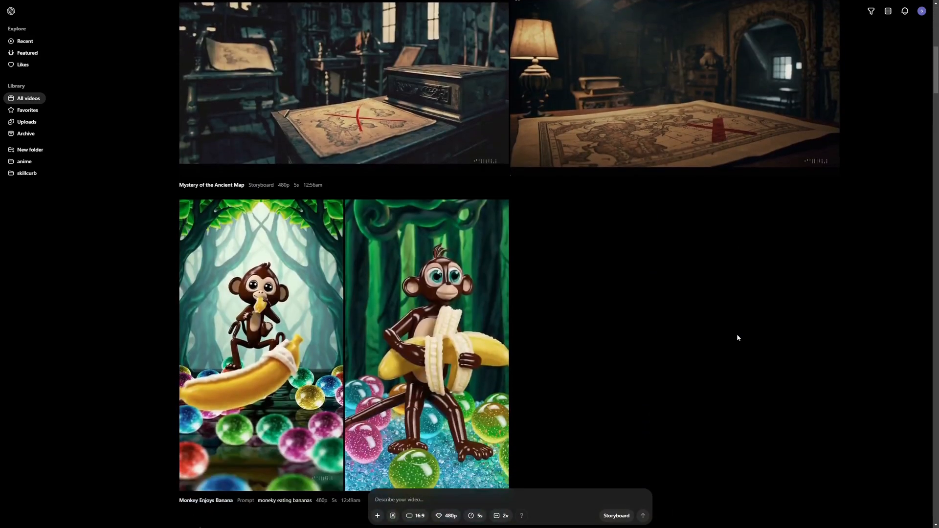
scroll(737, 334, down, 3)
scroll(734, 327, down, 4)
scroll(729, 329, down, 2)
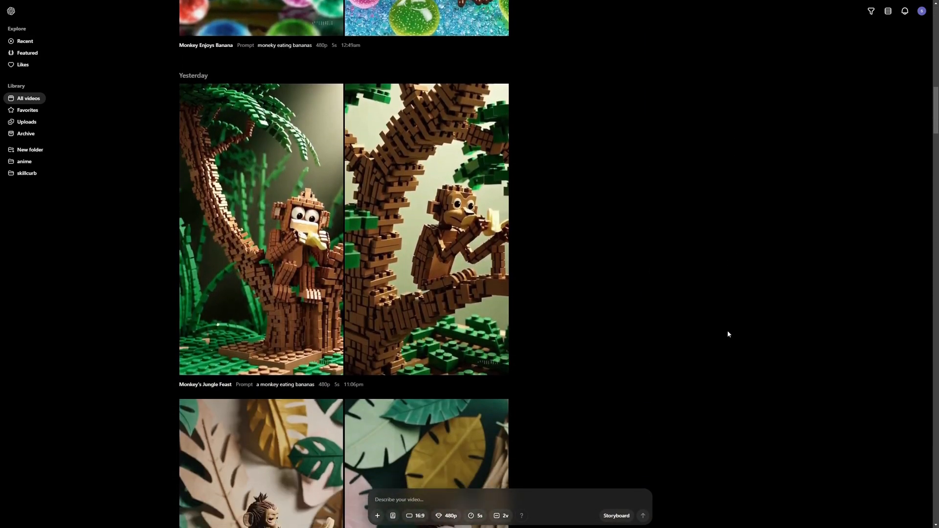
scroll(727, 330, down, 1)
scroll(728, 333, down, 3)
scroll(725, 330, down, 3)
scroll(688, 331, up, 2)
scroll(688, 332, up, 1)
scroll(688, 336, down, 3)
scroll(689, 336, down, 1)
scroll(688, 336, down, 3)
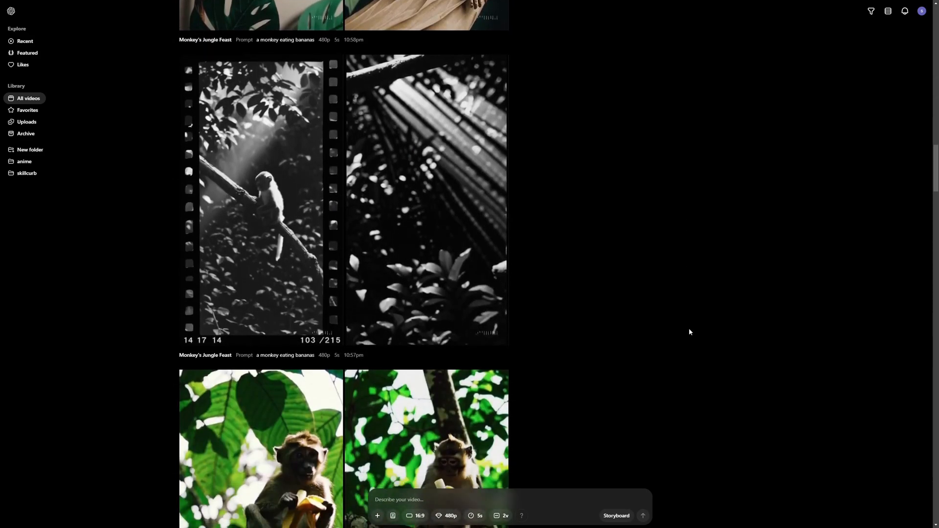
scroll(688, 334, down, 2)
scroll(688, 334, down, 3)
scroll(687, 331, down, 3)
scroll(685, 338, down, 2)
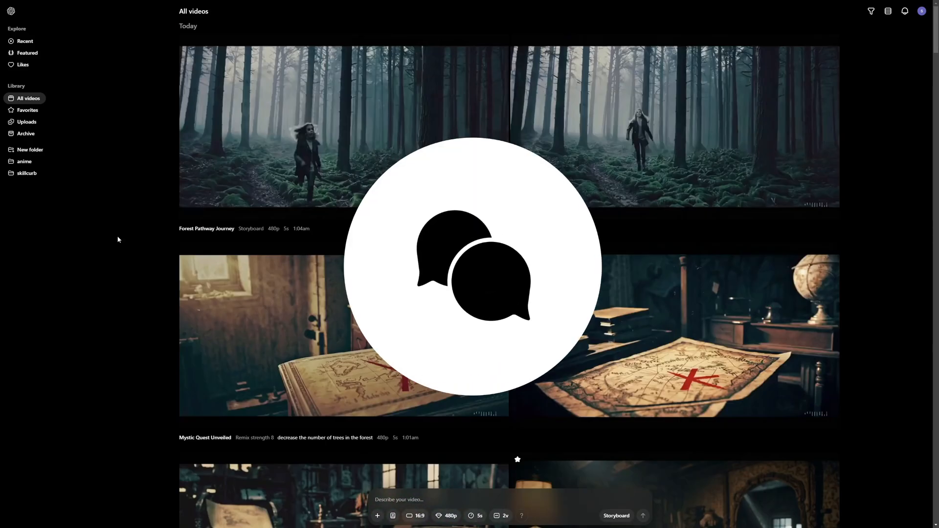
scroll(118, 239, down, 5)
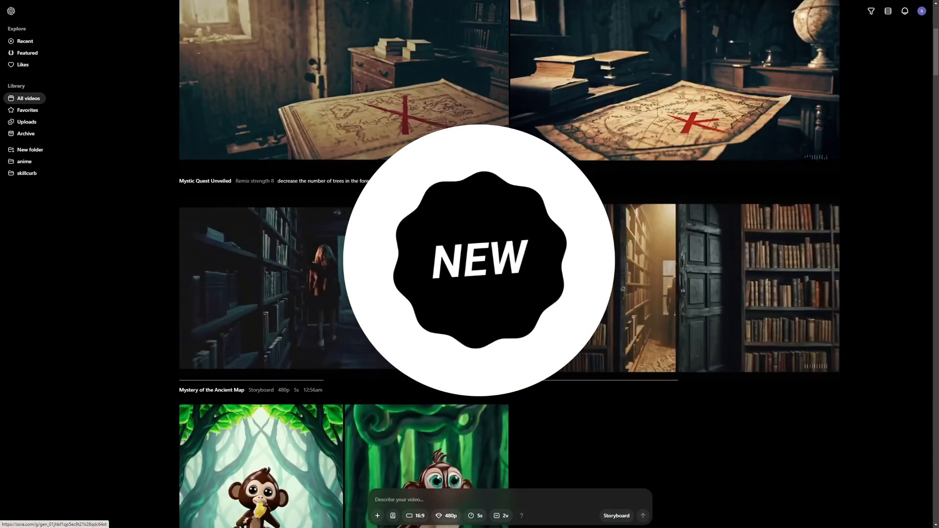
scroll(118, 239, down, 5)
scroll(117, 239, down, 3)
scroll(573, 343, down, 5)
scroll(573, 343, down, 5)
scroll(573, 343, down, 5)
scroll(573, 342, down, 5)
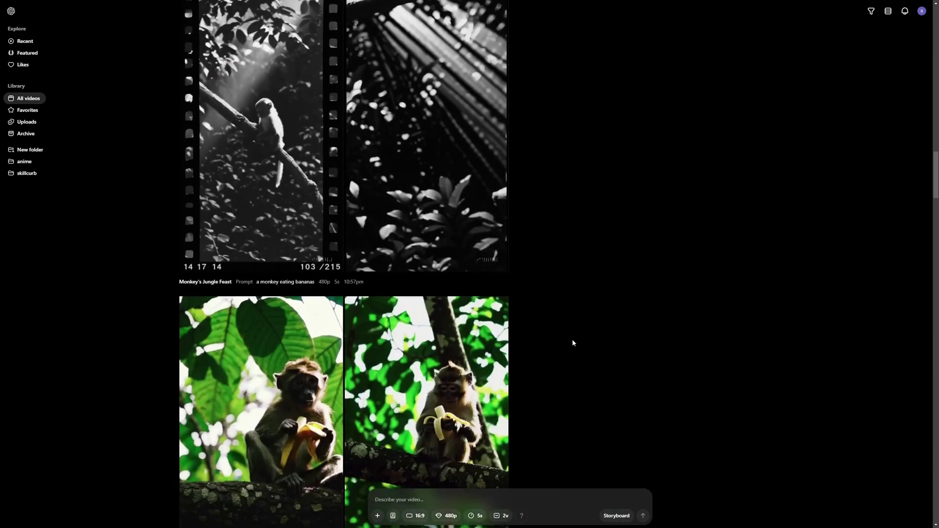
scroll(573, 342, down, 3)
scroll(573, 342, down, 3)
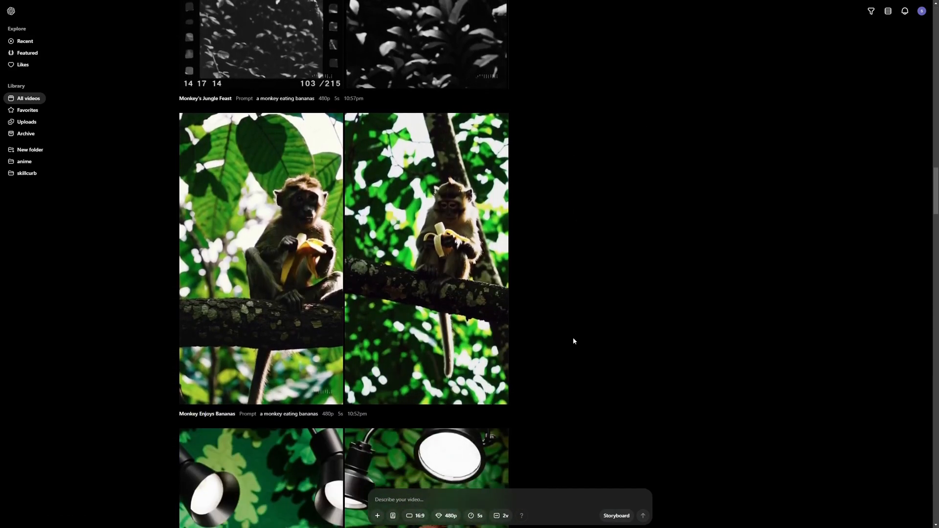
scroll(572, 343, down, 3)
scroll(572, 343, down, 2)
scroll(573, 336, down, 4)
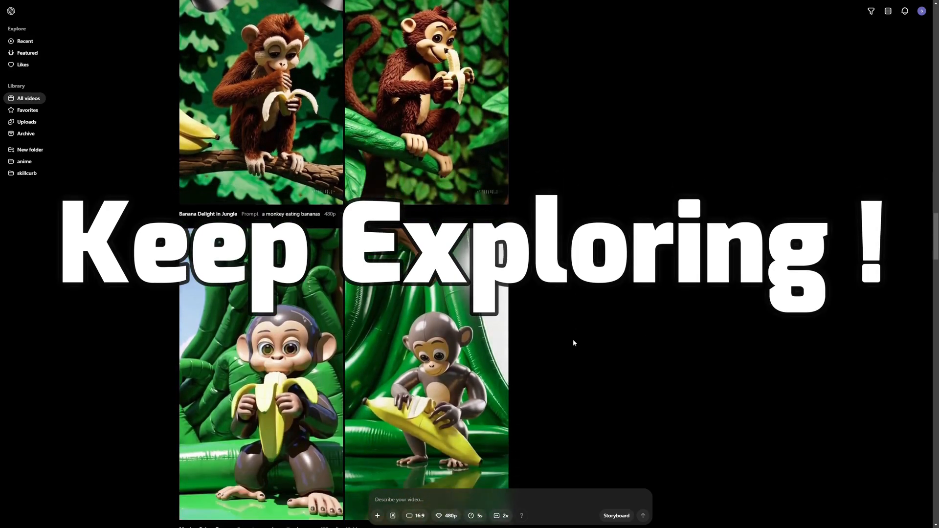